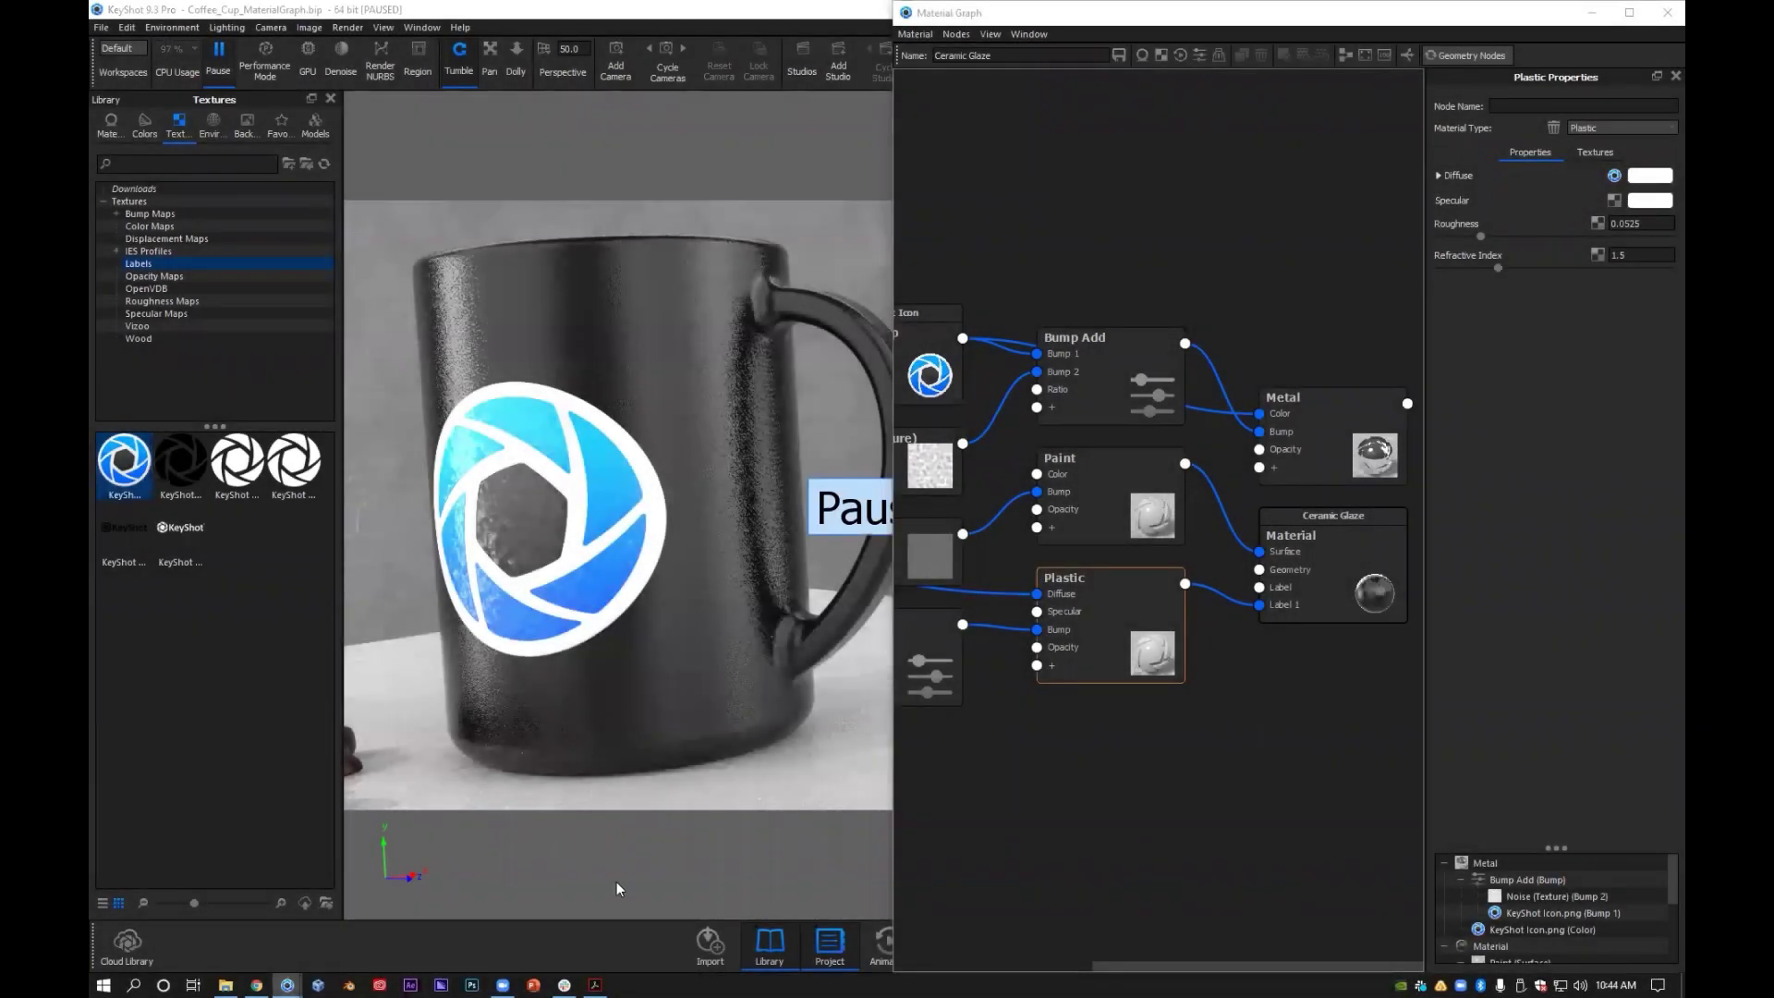
# Open the material graph of the tumbler's brushed aluminum material and show the Color Fade 1 node's properties
pyautogui.moveTo(855, 900)
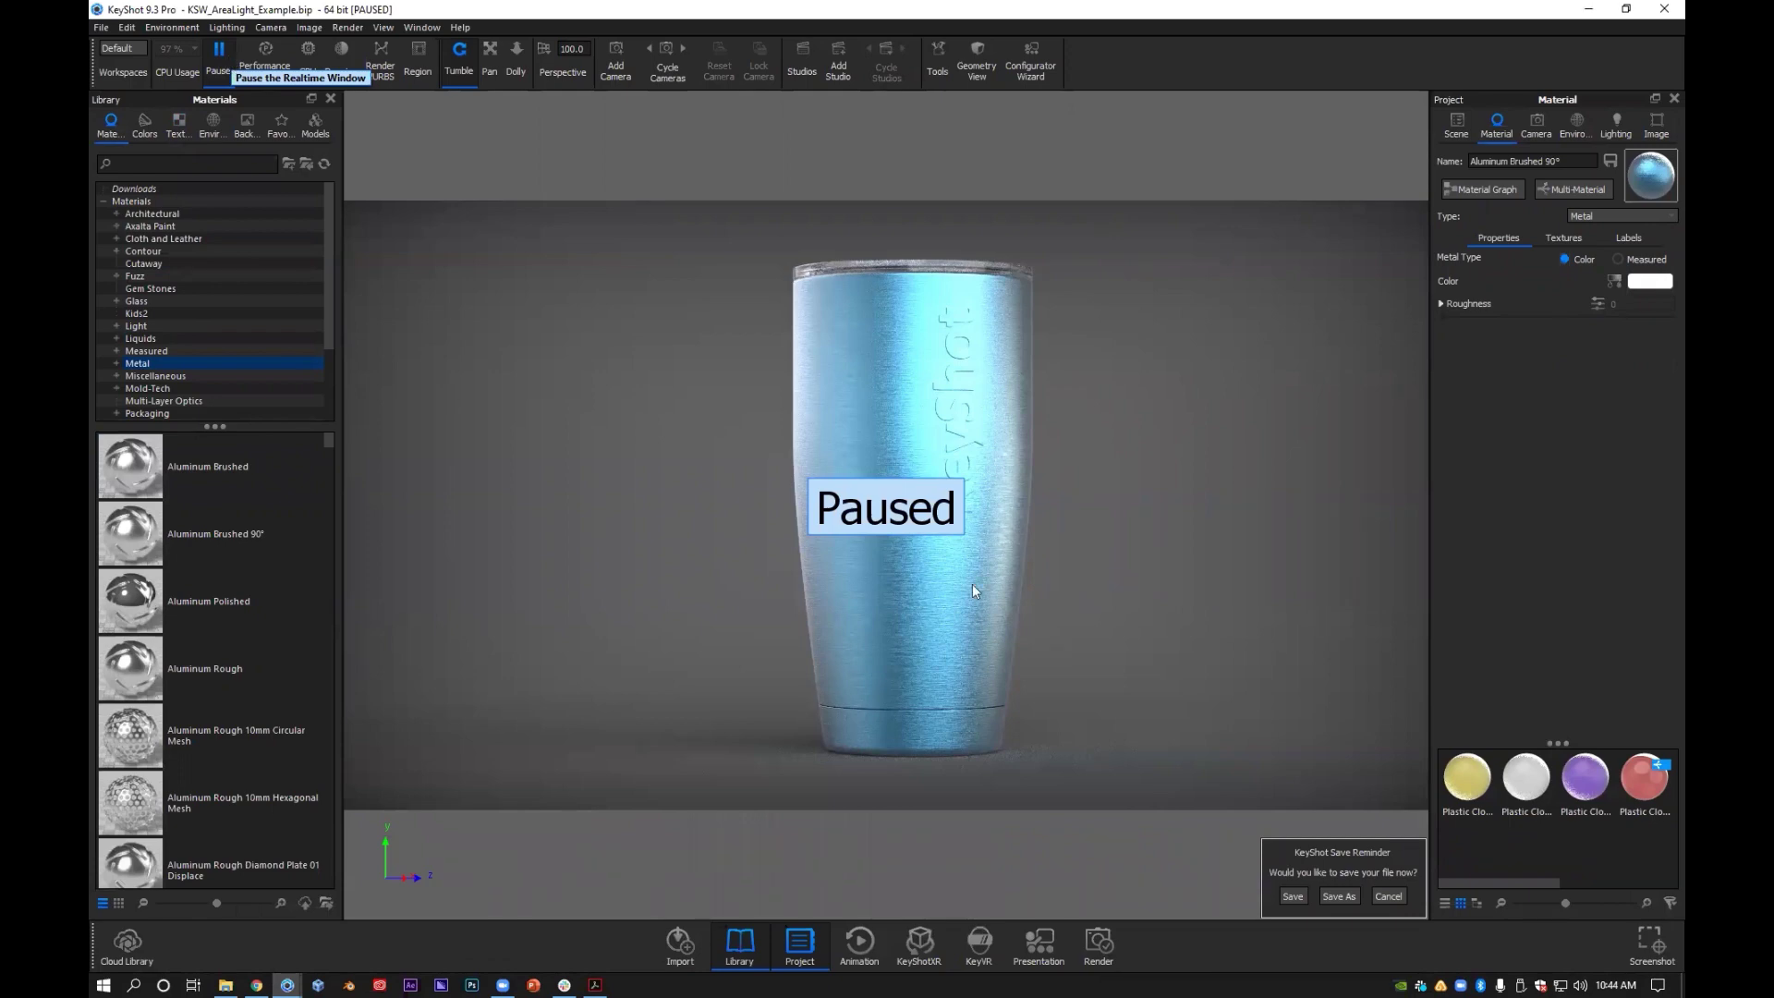
pyautogui.moveTo(979, 578); pyautogui.dragTo(695, 556, button='middle')
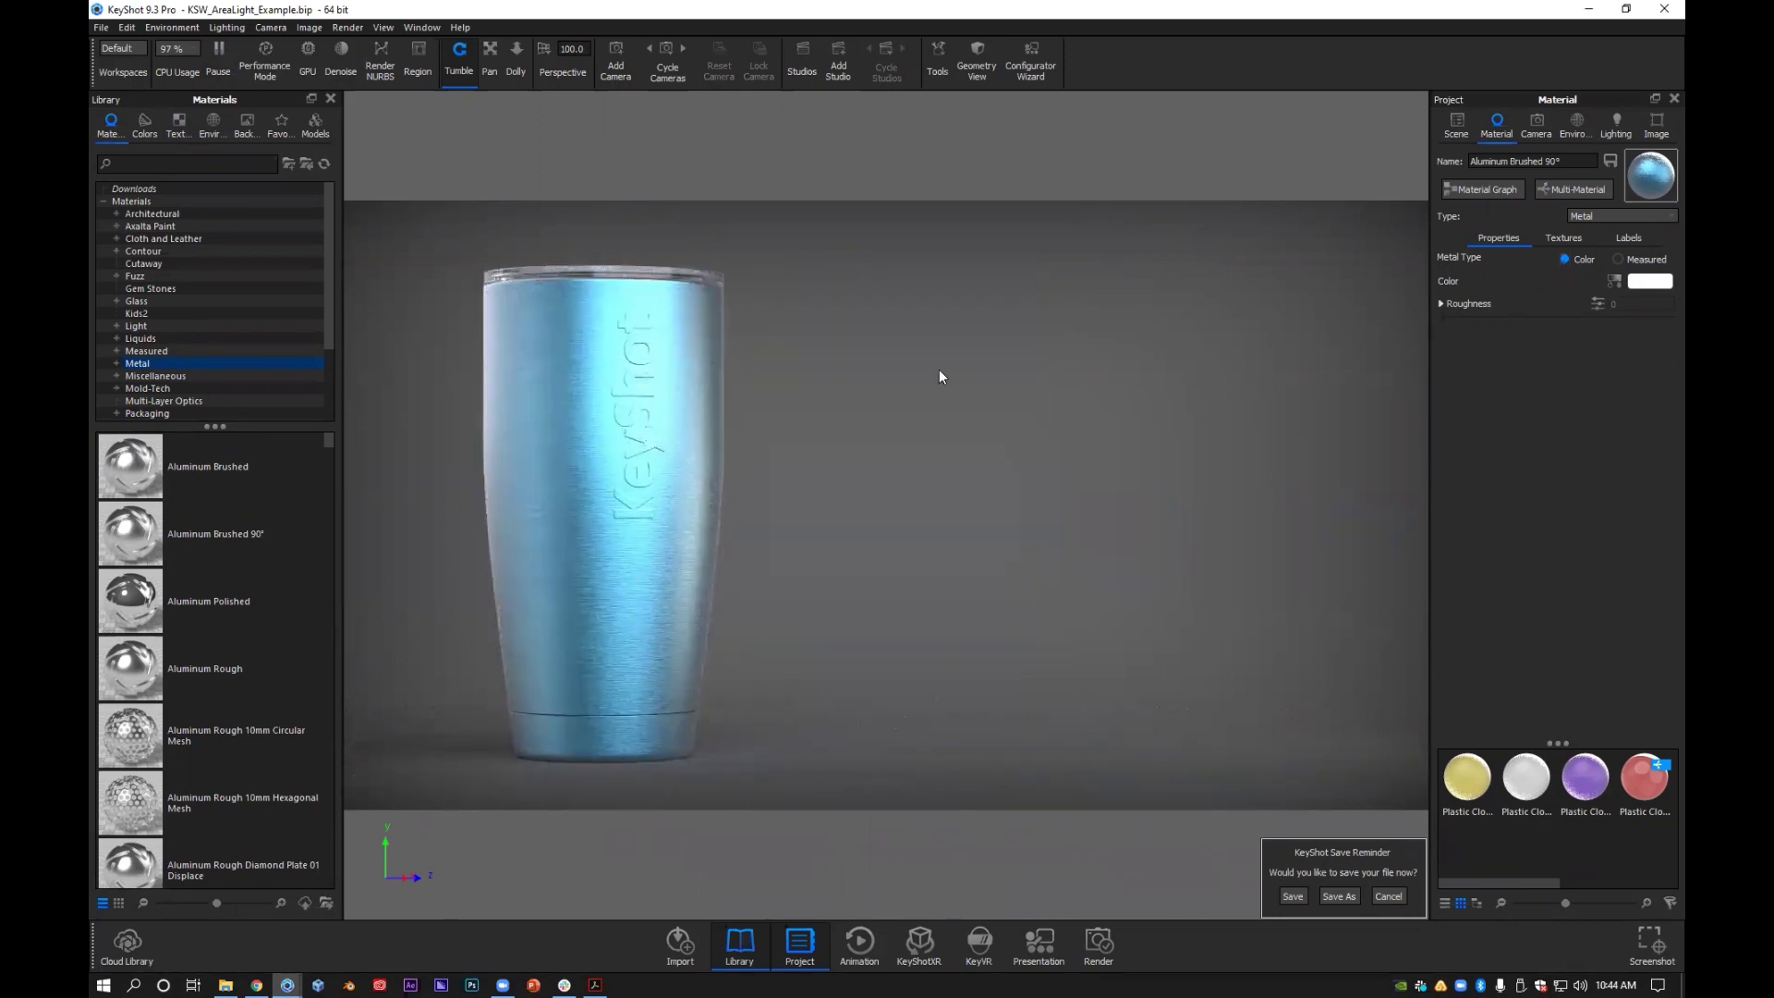
pyautogui.click(1482, 191)
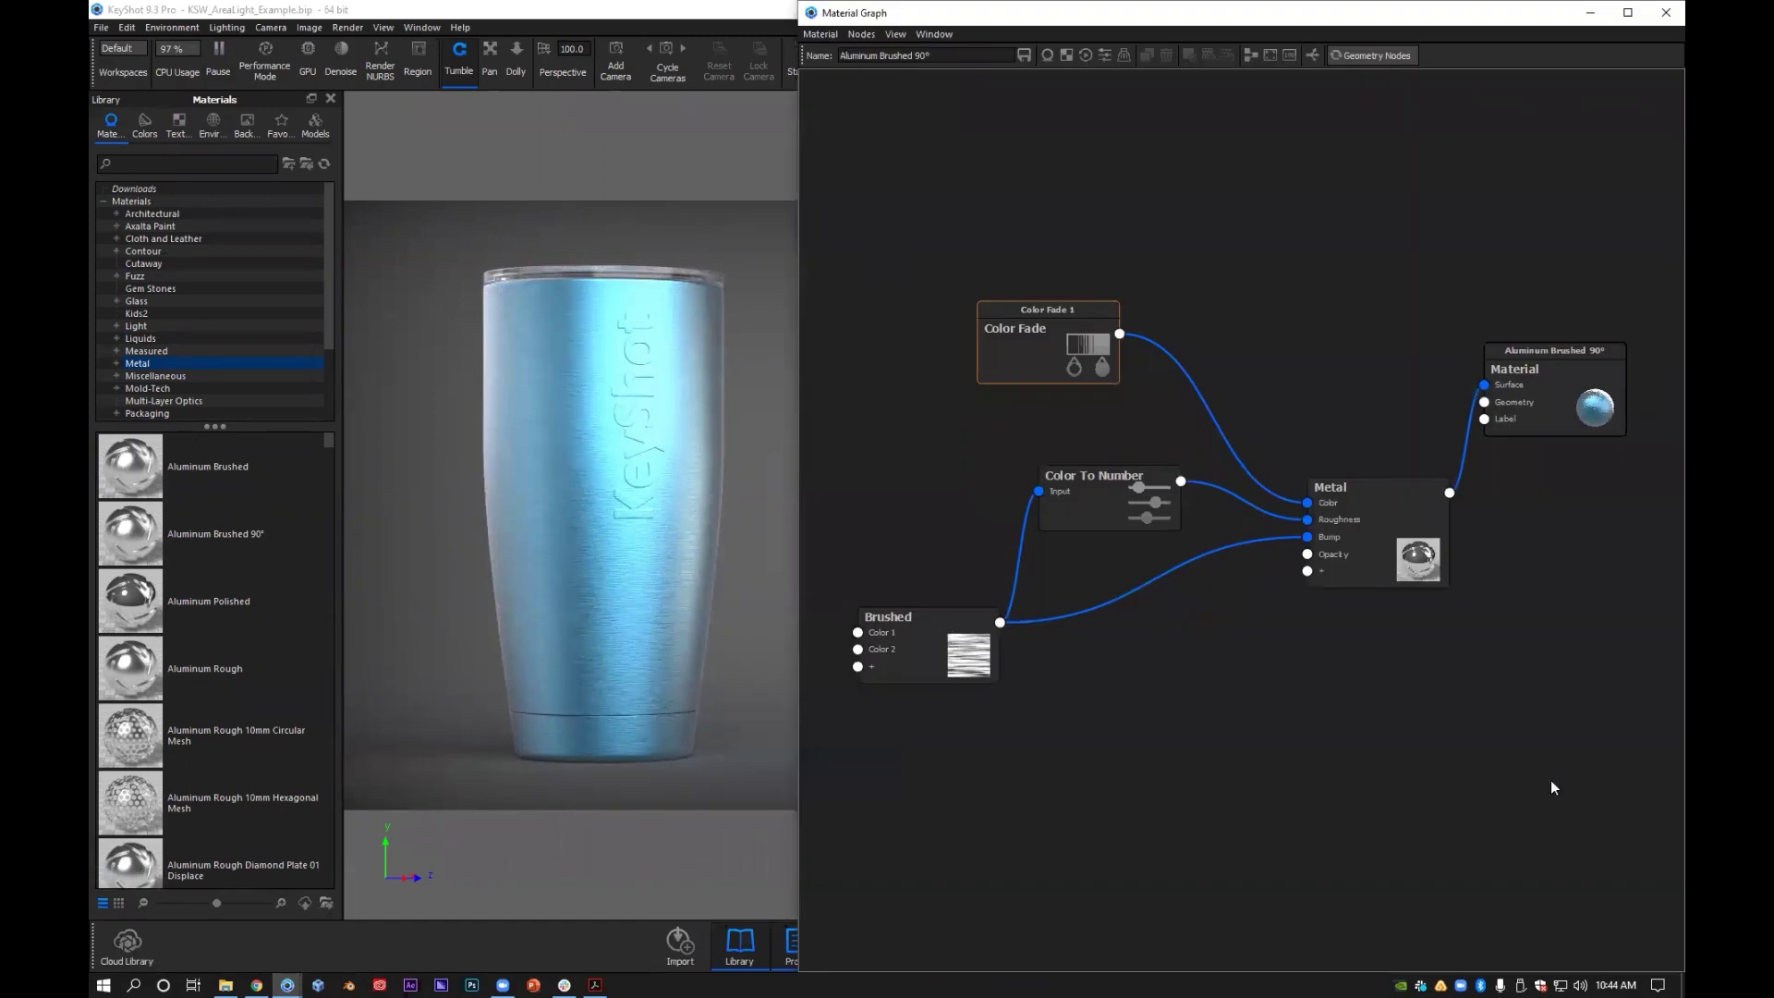
pyautogui.moveTo(1552, 785); pyautogui.dragTo(1100, 301, button='middle')
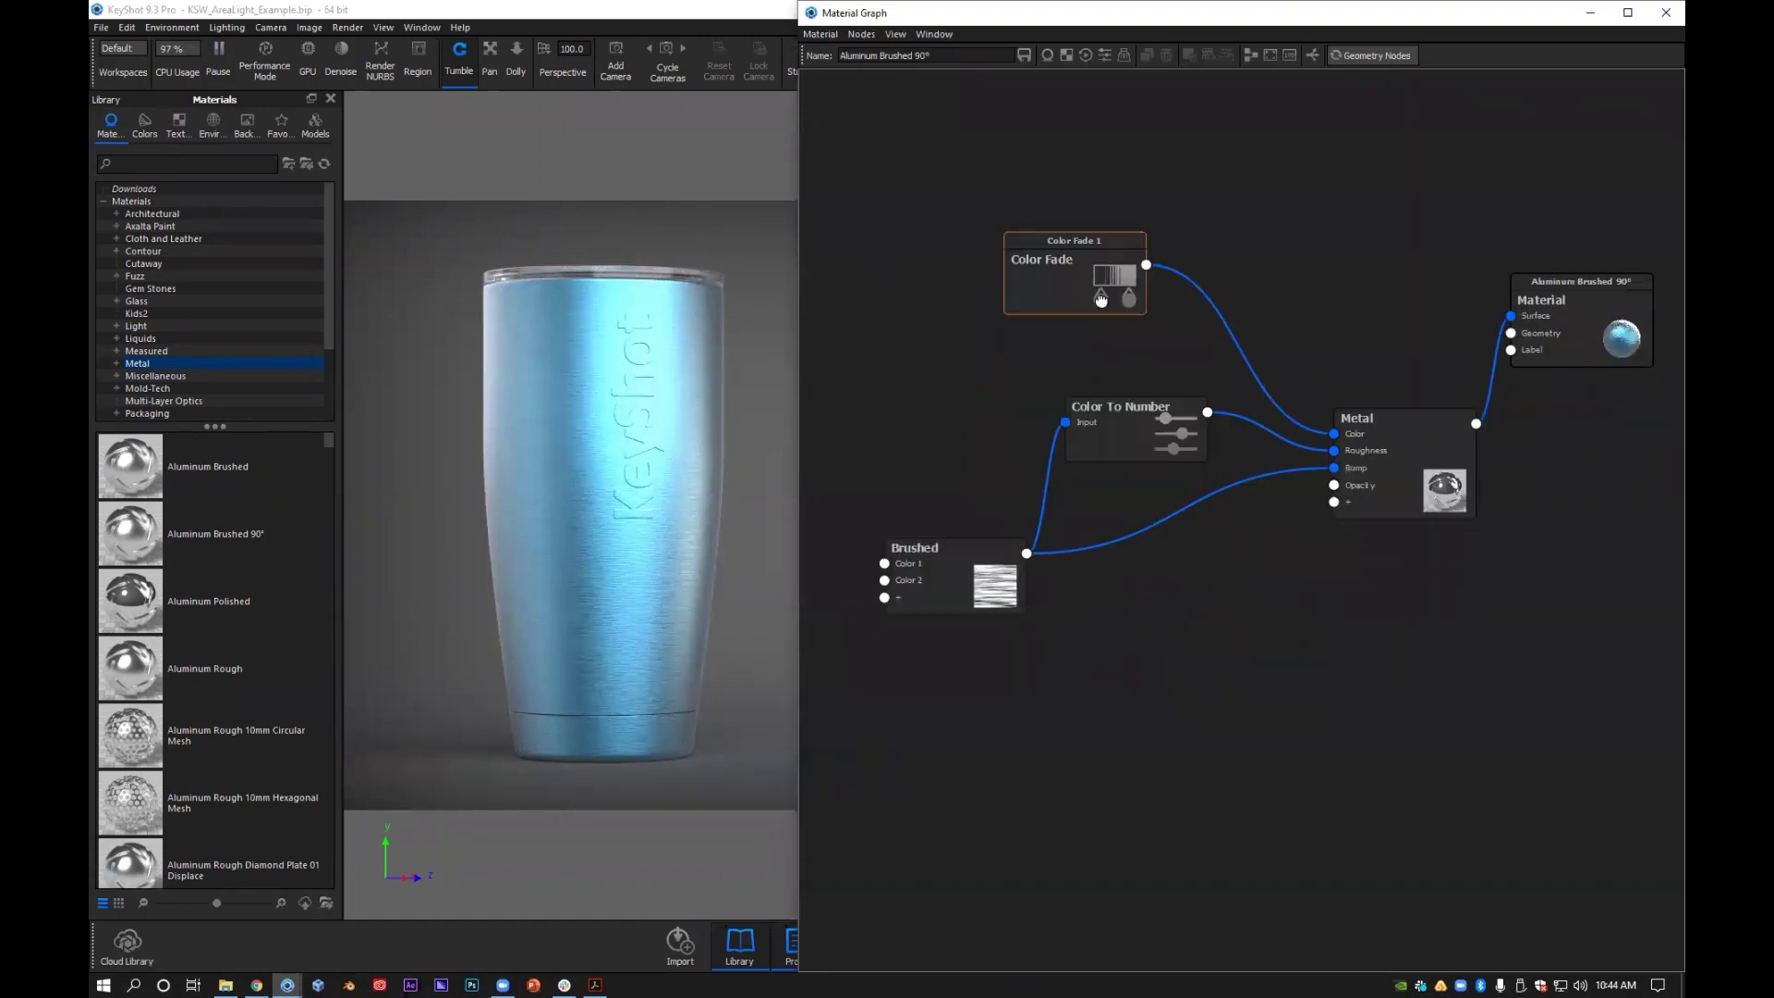
pyautogui.moveTo(1101, 301)
pyautogui.mouseDown()
pyautogui.moveTo(1198, 712)
pyautogui.moveTo(1072, 523)
pyautogui.moveTo(1193, 295)
pyautogui.mouseUp()
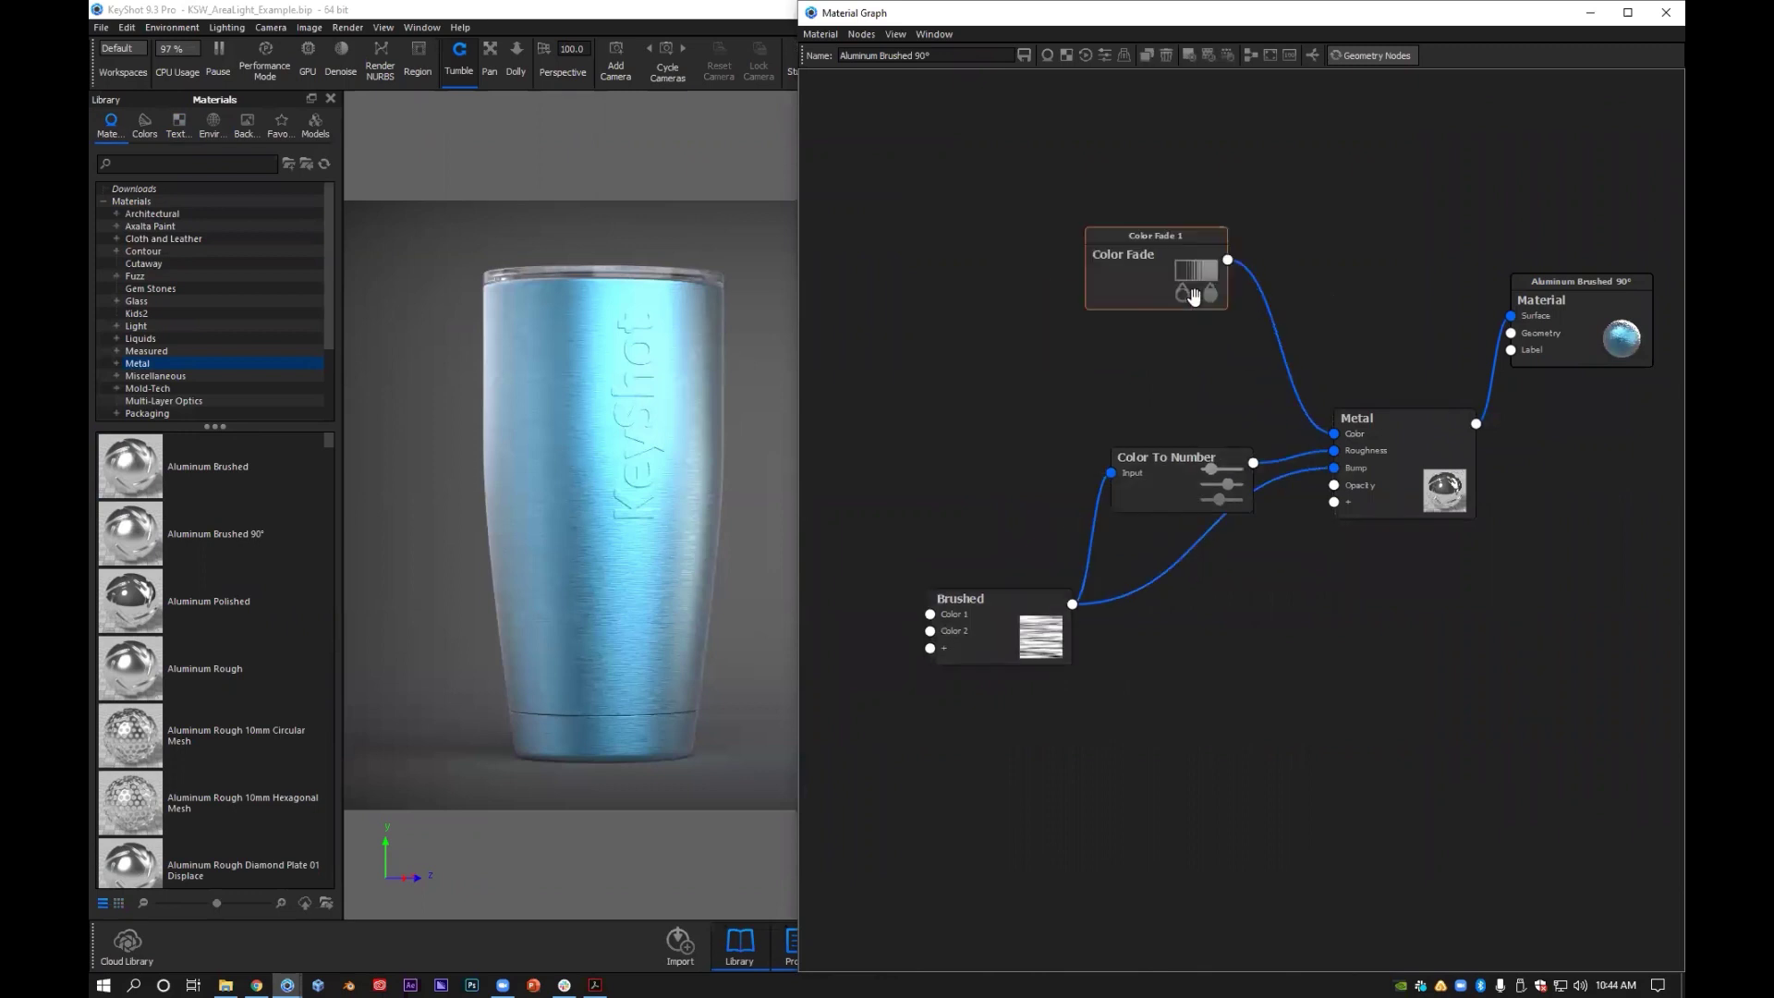
pyautogui.doubleClick(1193, 295)
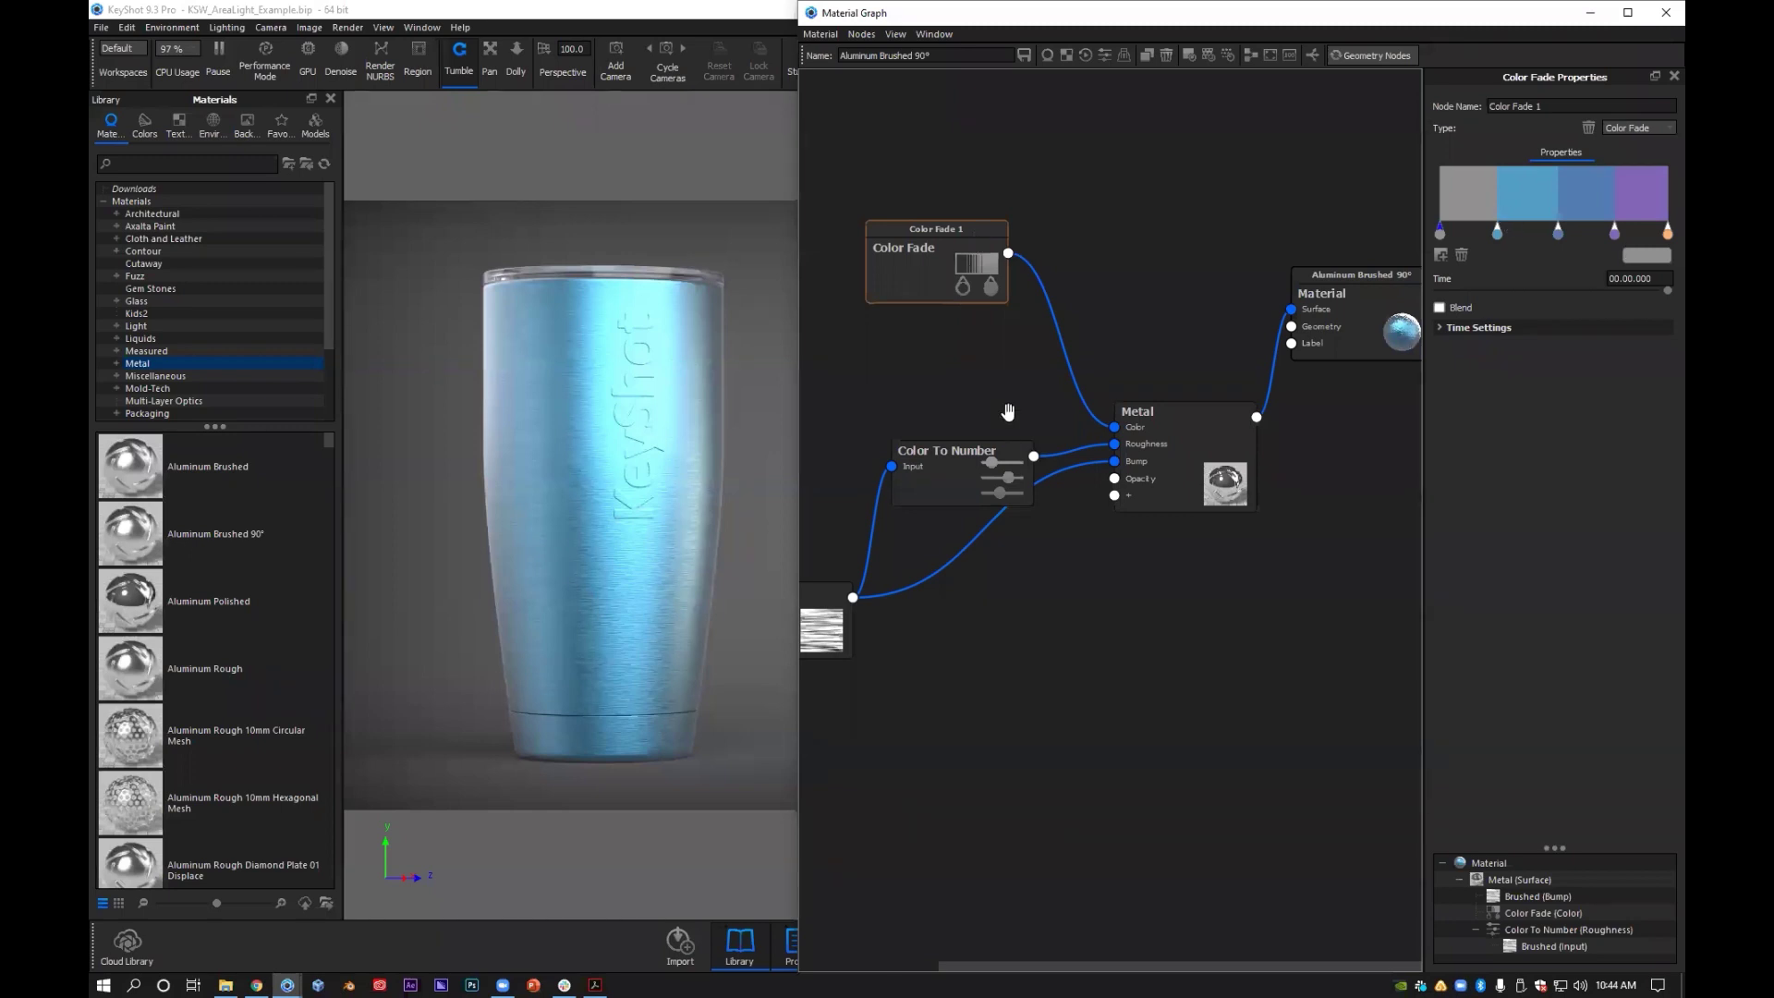
# Rearrange the Color Fade, Color To Number, Brushed, Metal and Material nodes into a more compact layout
pyautogui.moveTo(1007, 446); pyautogui.dragTo(1012, 378)
pyautogui.moveTo(936, 247); pyautogui.dragTo(947, 202)
pyautogui.moveTo(1175, 462); pyautogui.dragTo(1217, 510)
pyautogui.moveTo(810, 639); pyautogui.dragTo(912, 621)
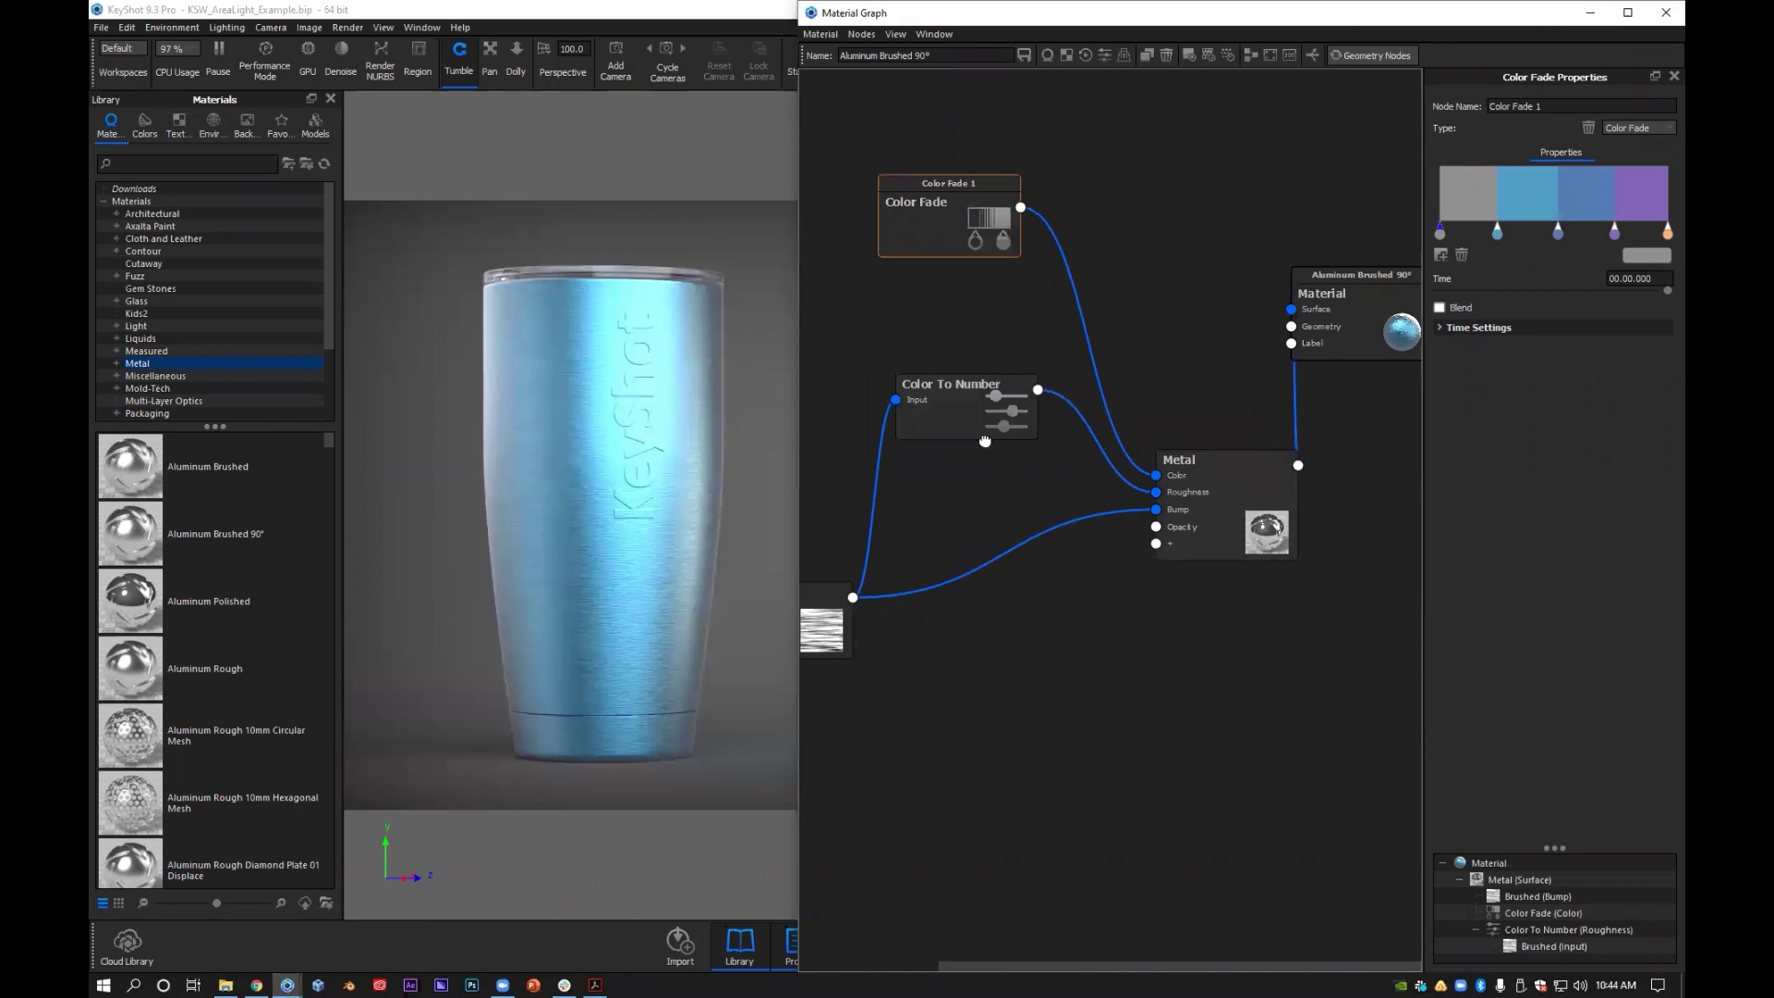
pyautogui.moveTo(973, 422)
pyautogui.mouseDown()
pyautogui.moveTo(1034, 500)
pyautogui.moveTo(1015, 480)
pyautogui.mouseUp()
pyautogui.moveTo(920, 597); pyautogui.dragTo(918, 573)
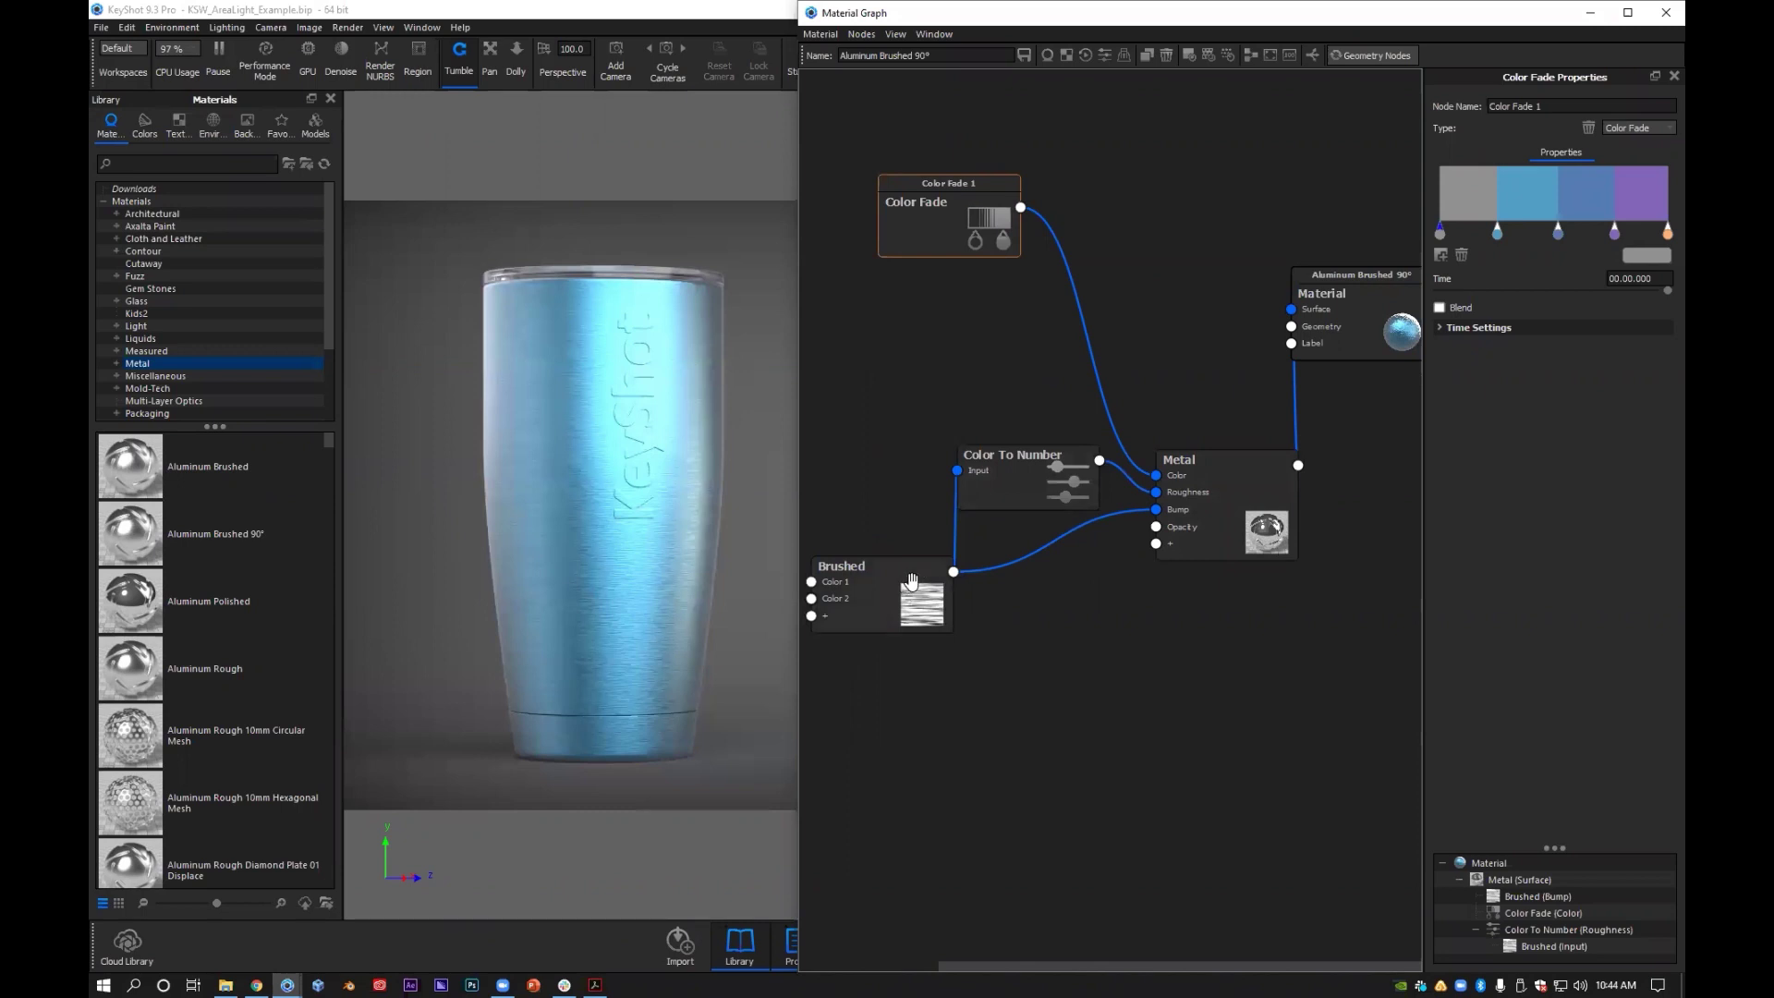
pyautogui.moveTo(919, 610); pyautogui.dragTo(915, 582)
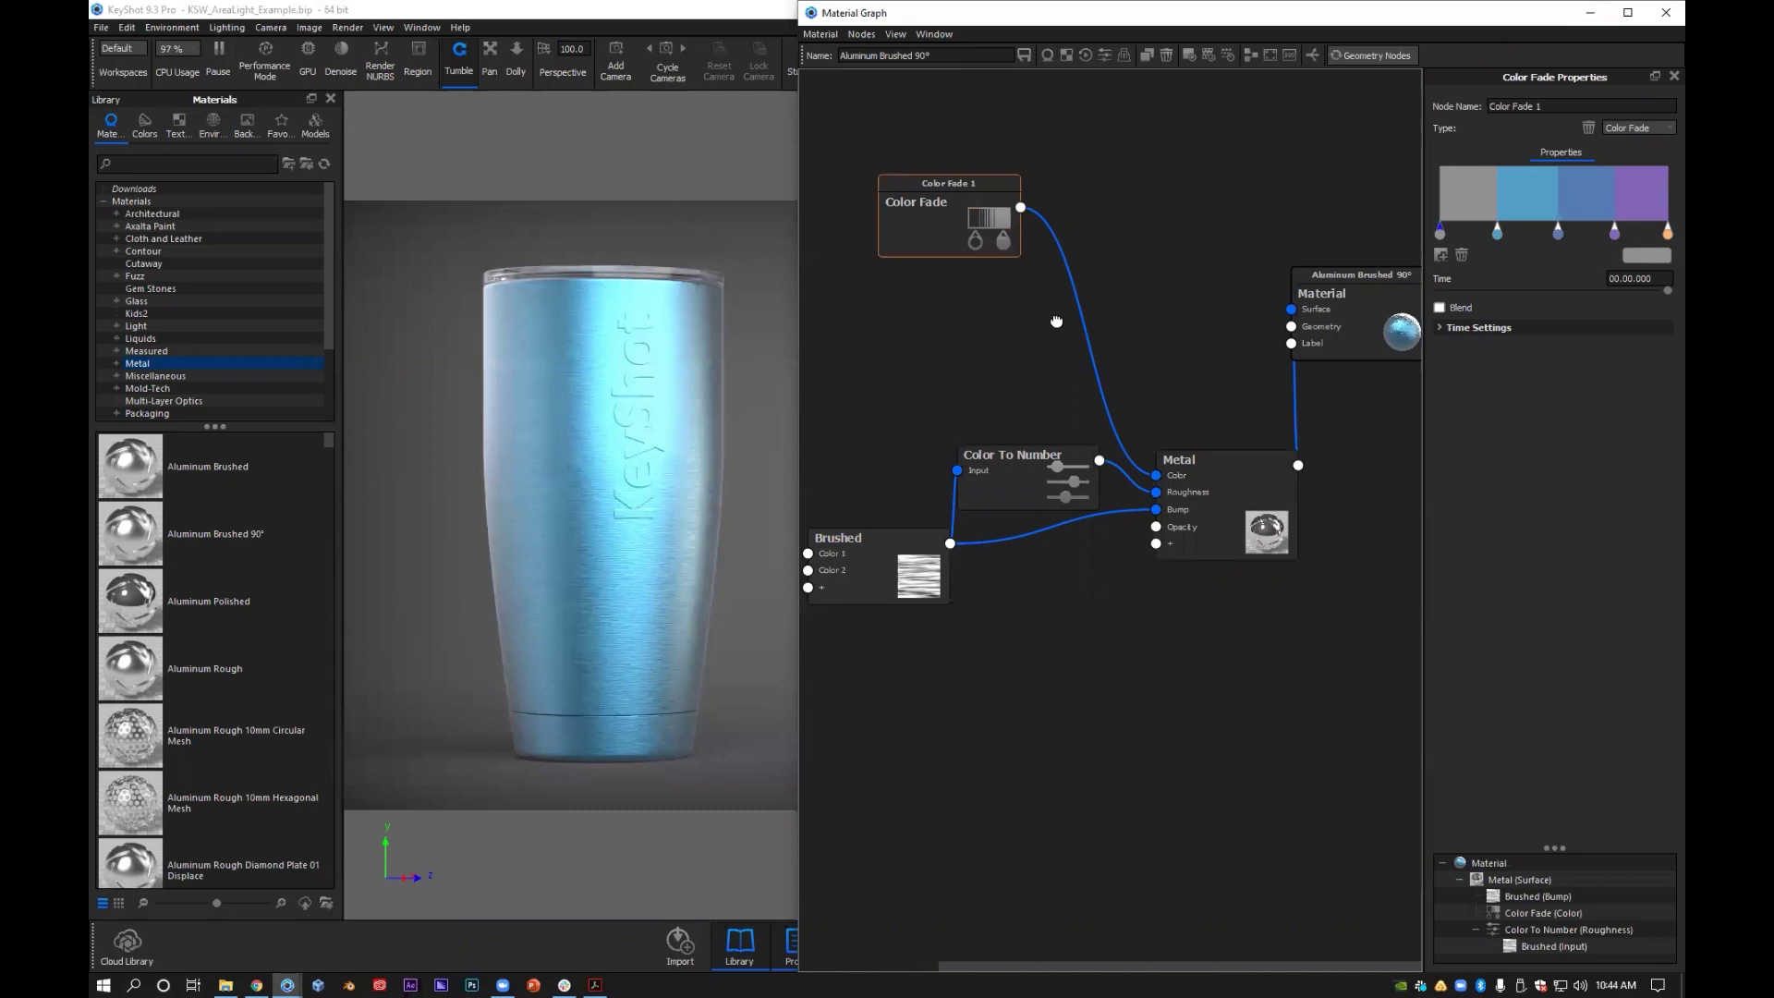
pyautogui.moveTo(1006, 238); pyautogui.dragTo(1061, 267)
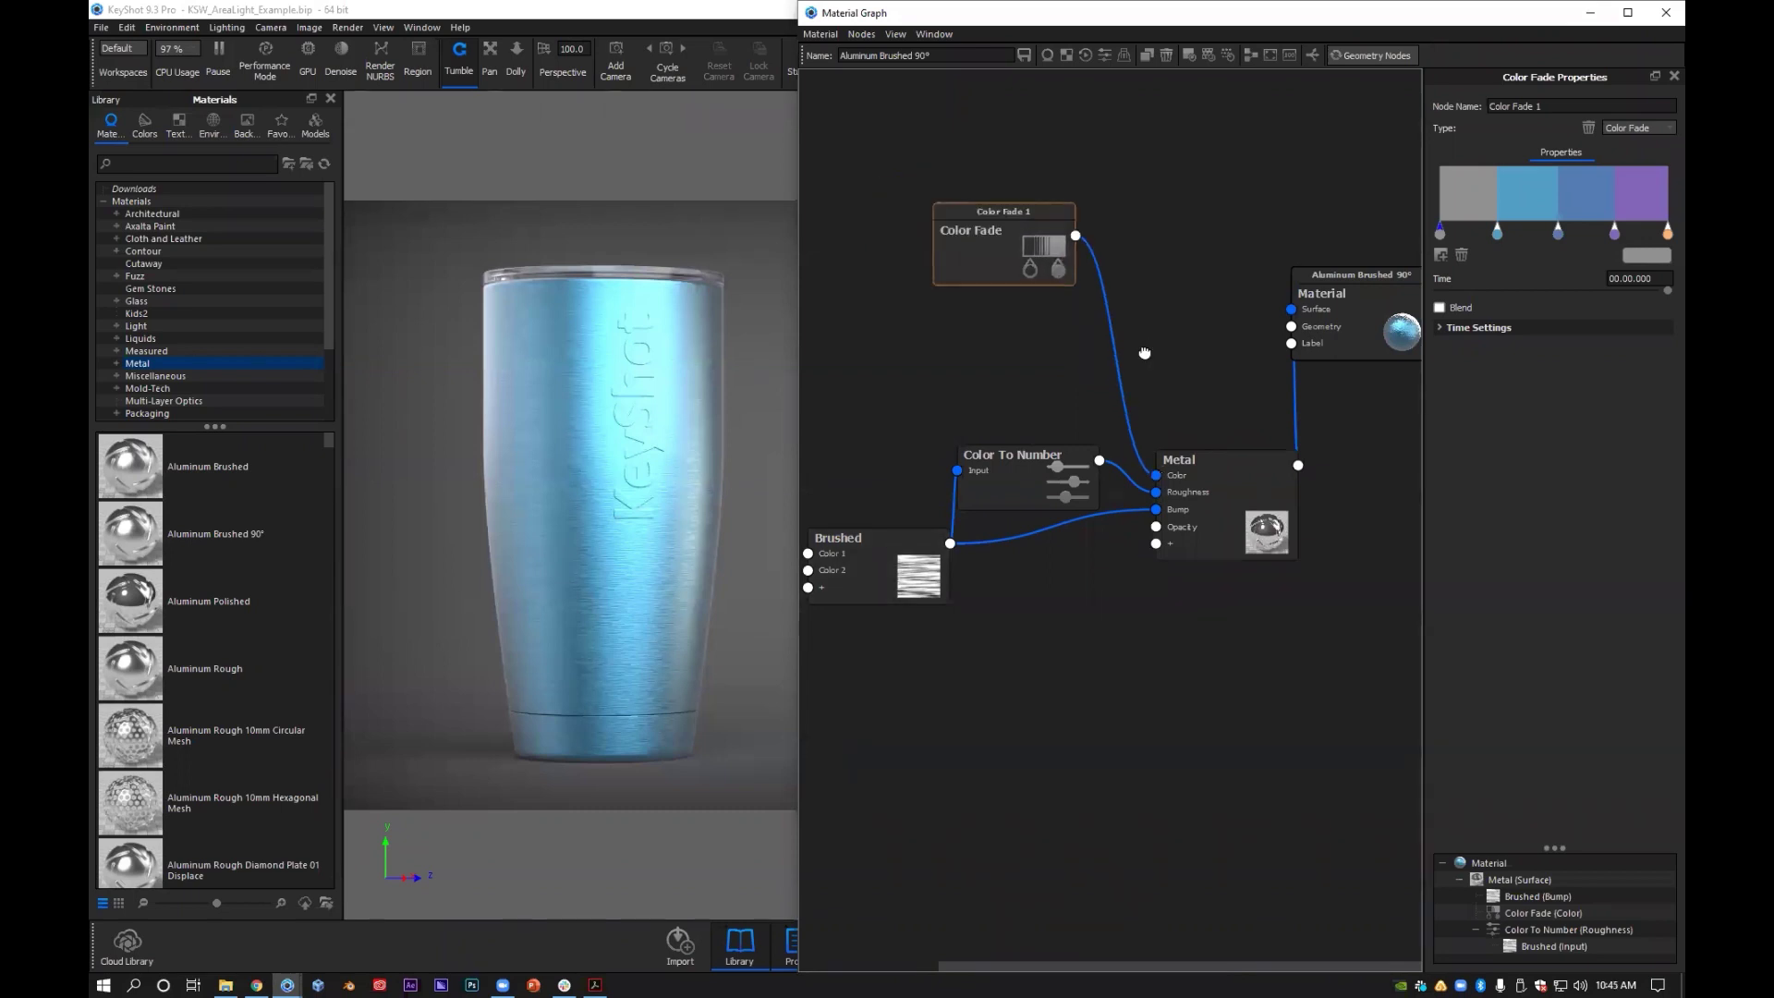
pyautogui.moveTo(1193, 482); pyautogui.dragTo(1144, 352)
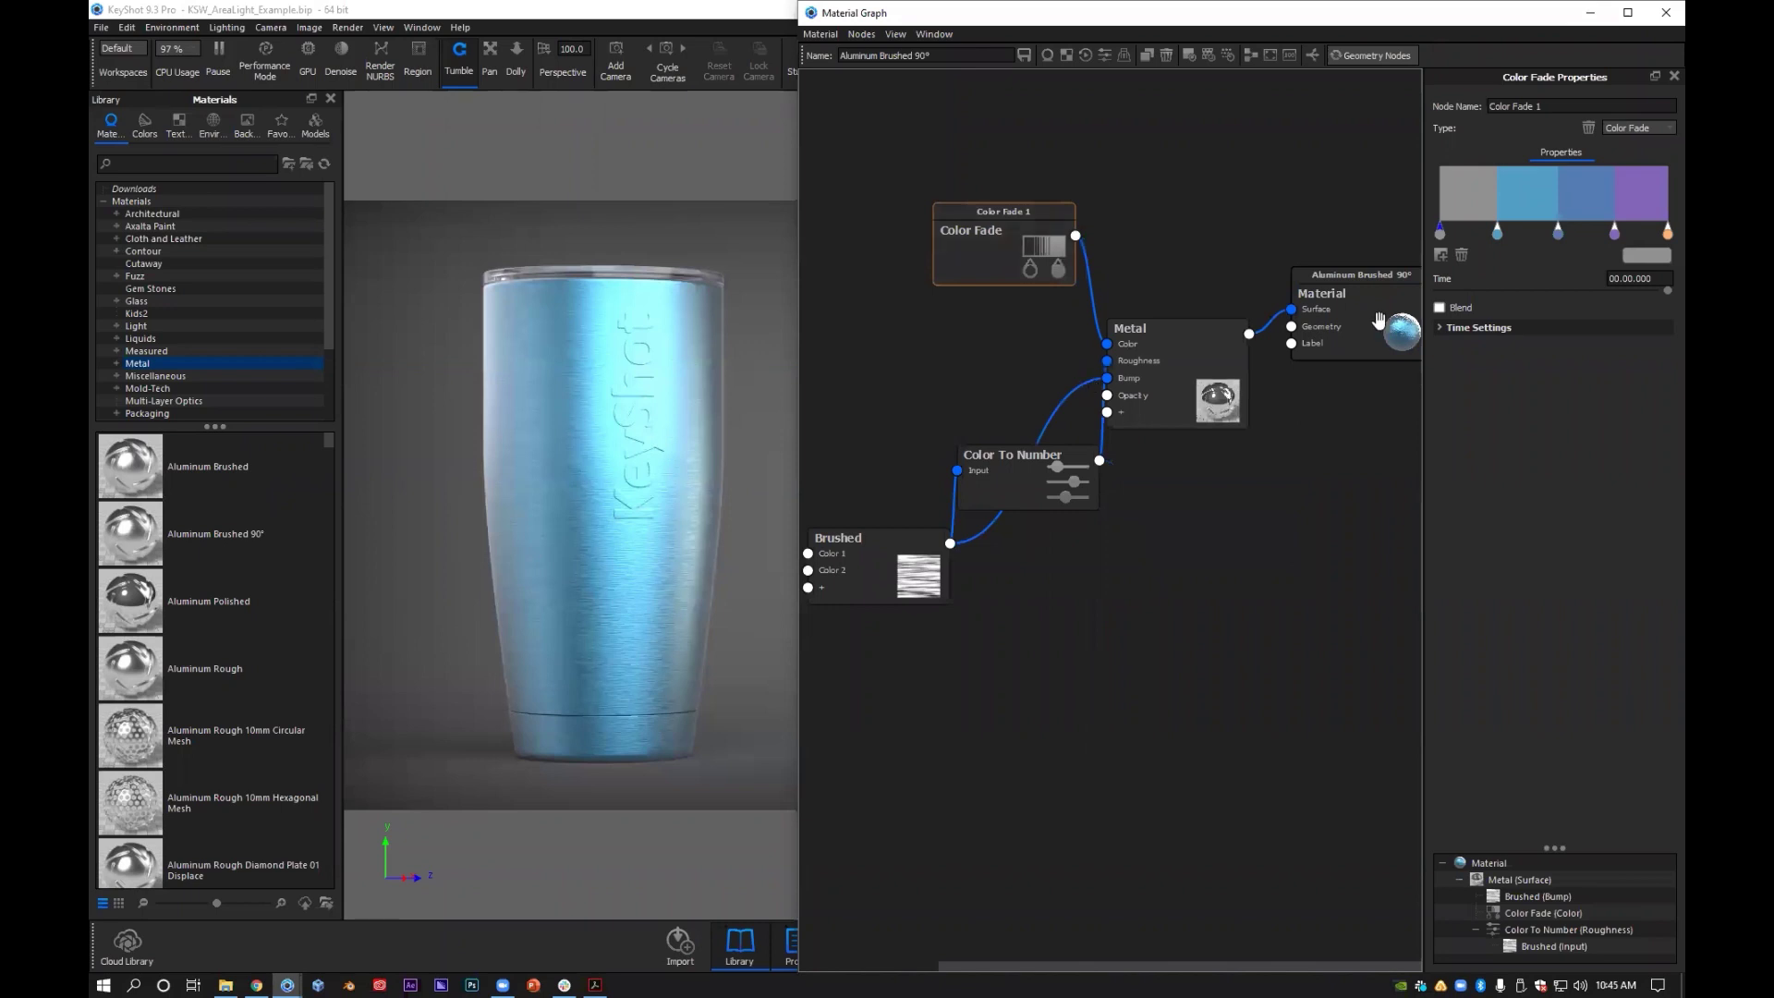
pyautogui.moveTo(1376, 321); pyautogui.dragTo(1377, 378)
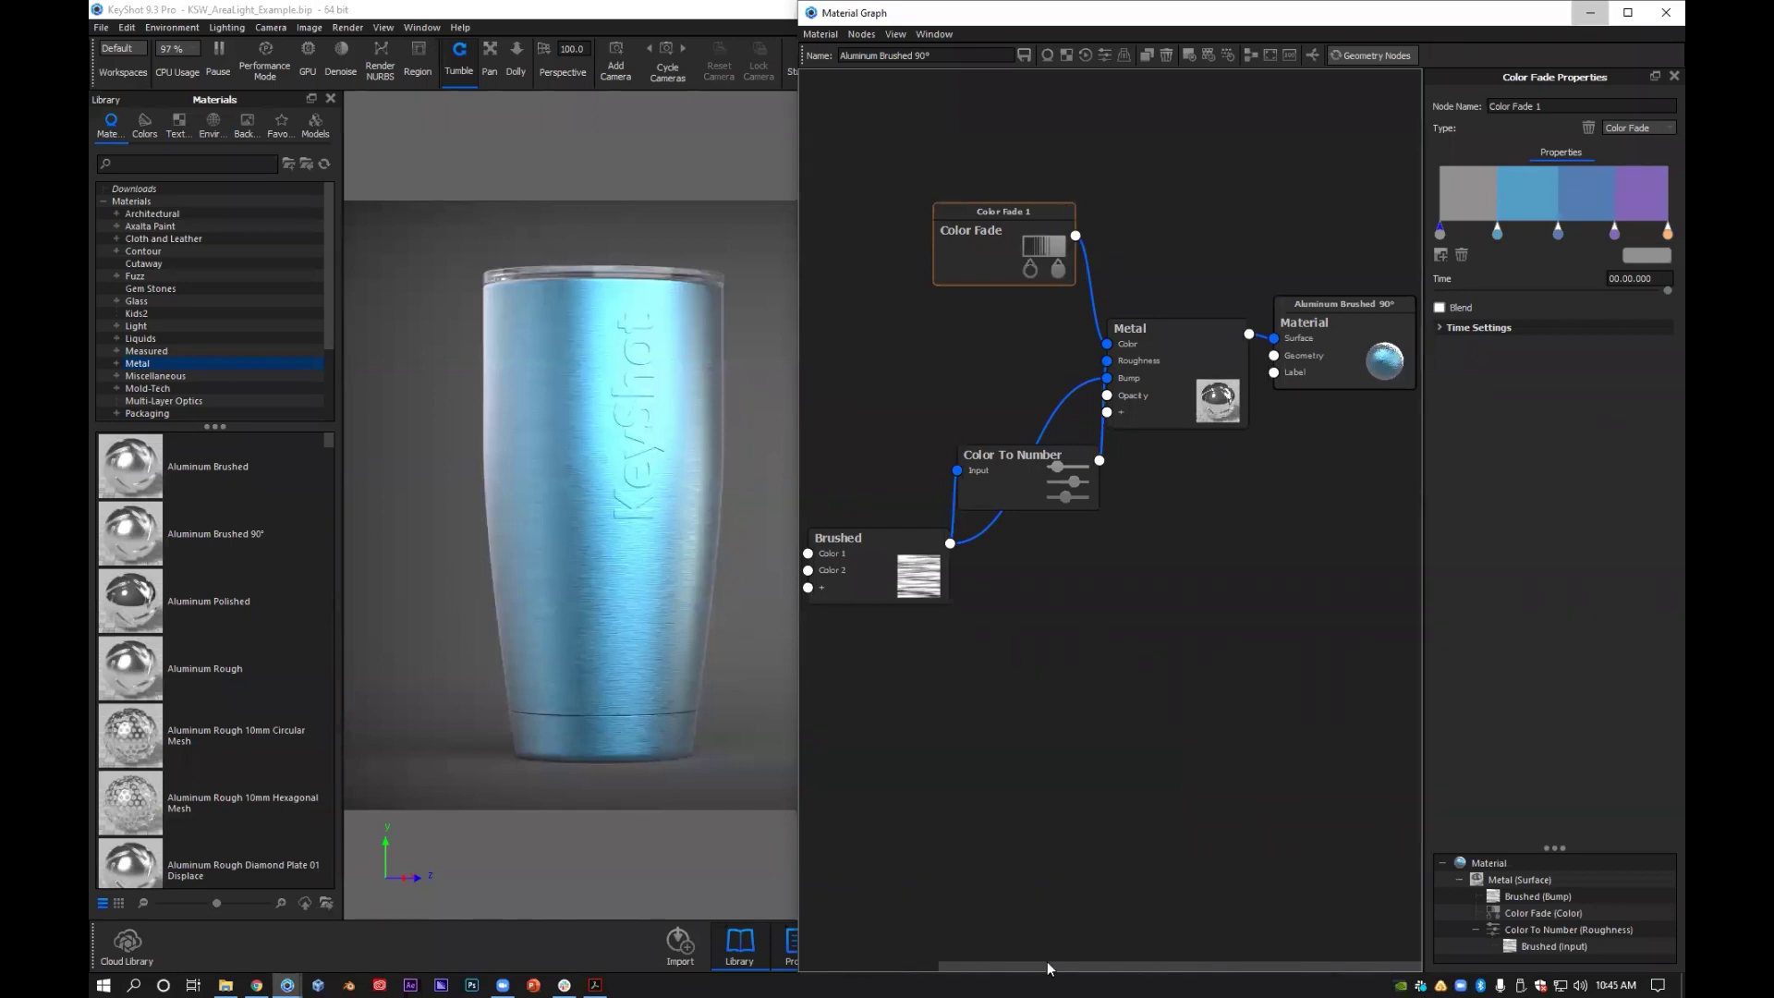
# Show the animation timeline and scrub through the tumbler's color fade, ending back at the first frame
pyautogui.click(908, 967)
pyautogui.click(855, 962)
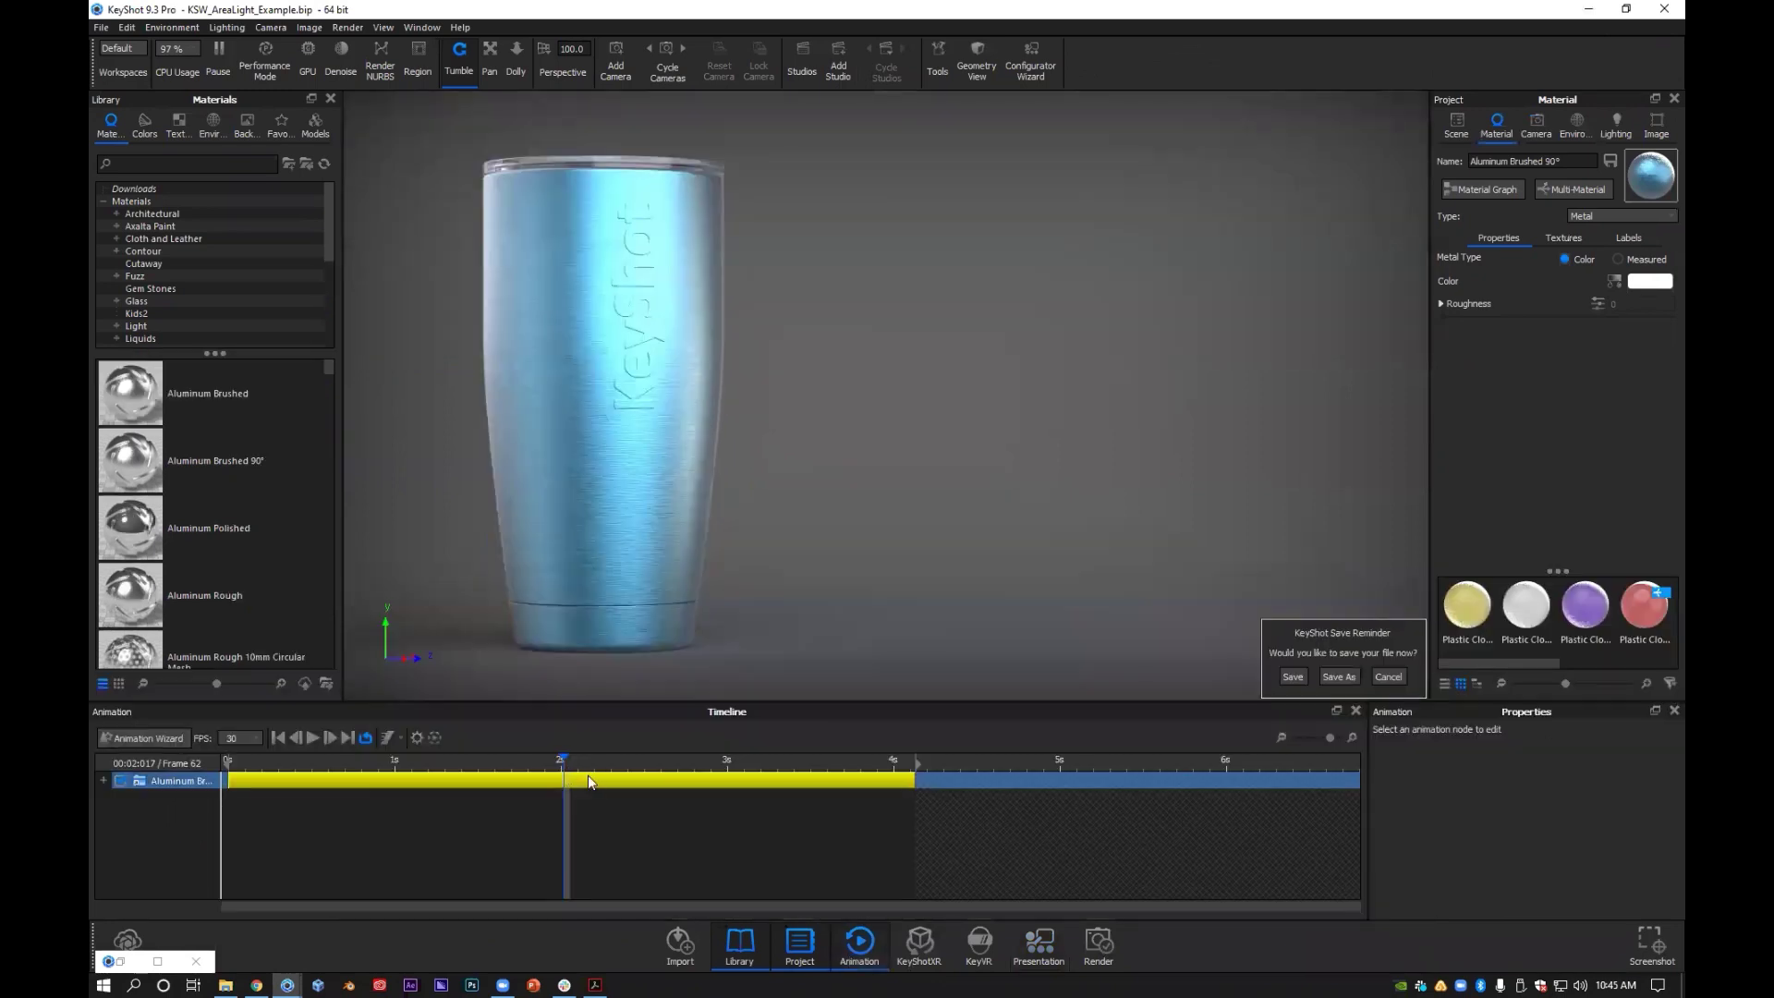
pyautogui.moveTo(567, 759); pyautogui.dragTo(683, 783)
pyautogui.click(741, 787)
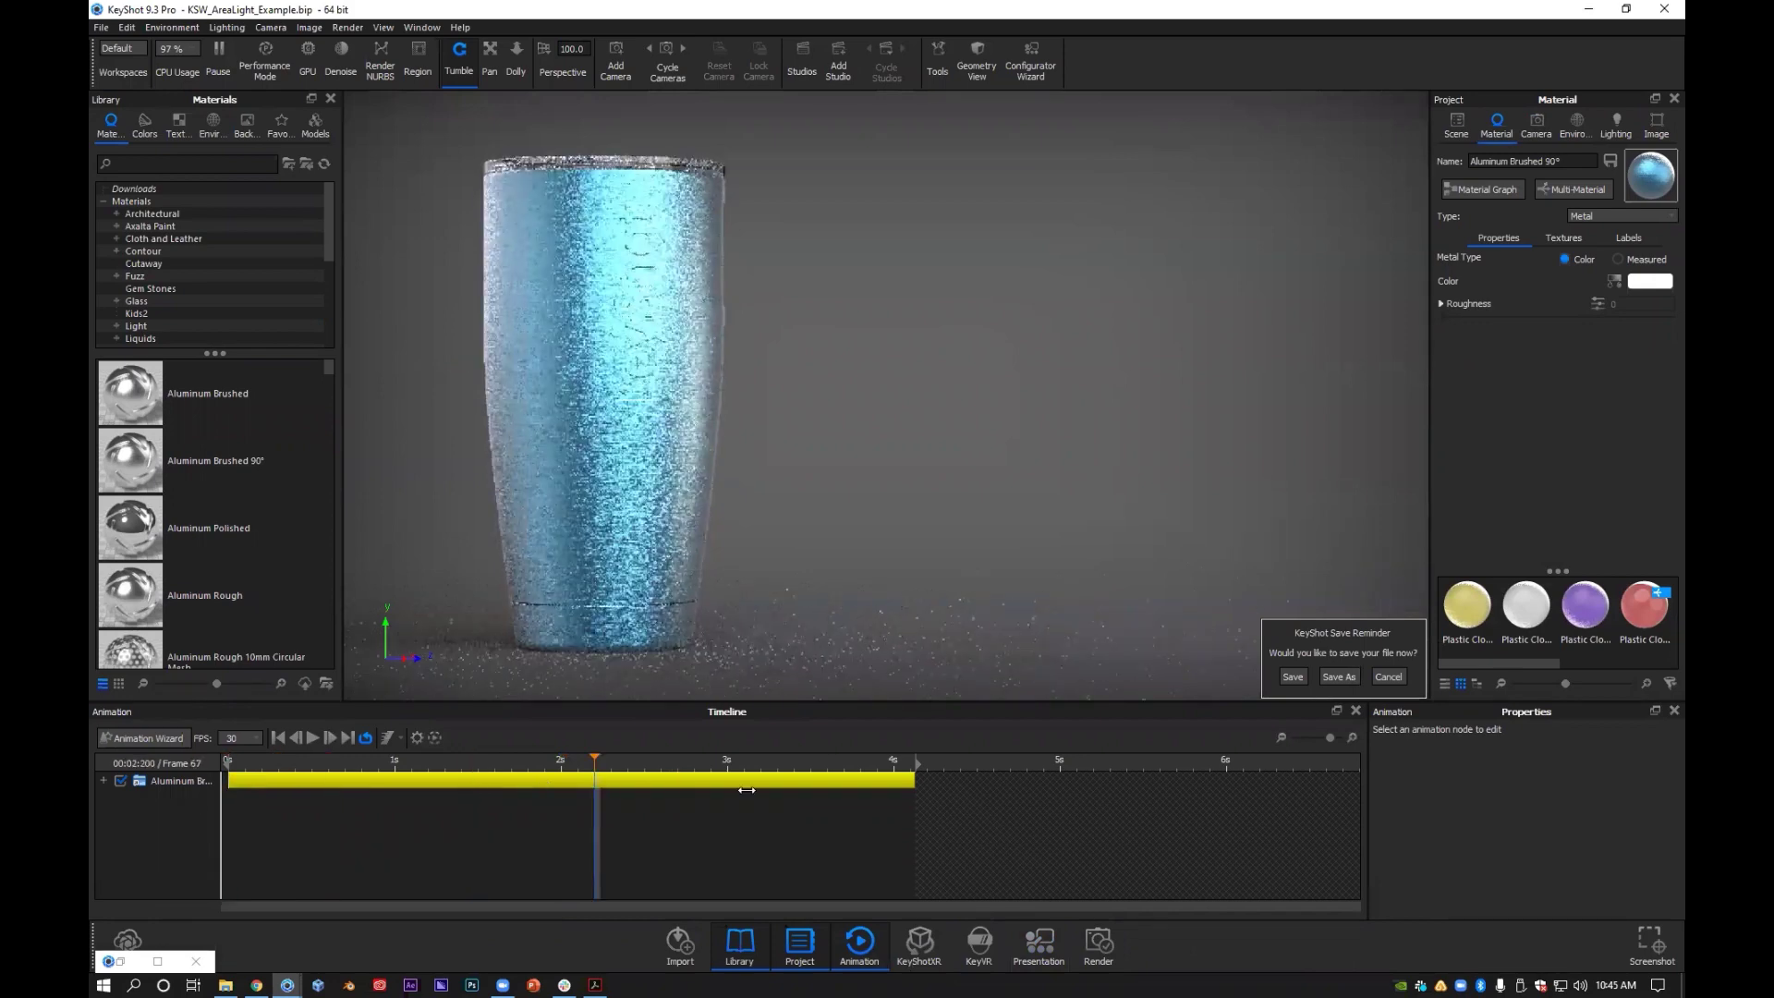
pyautogui.click(890, 800)
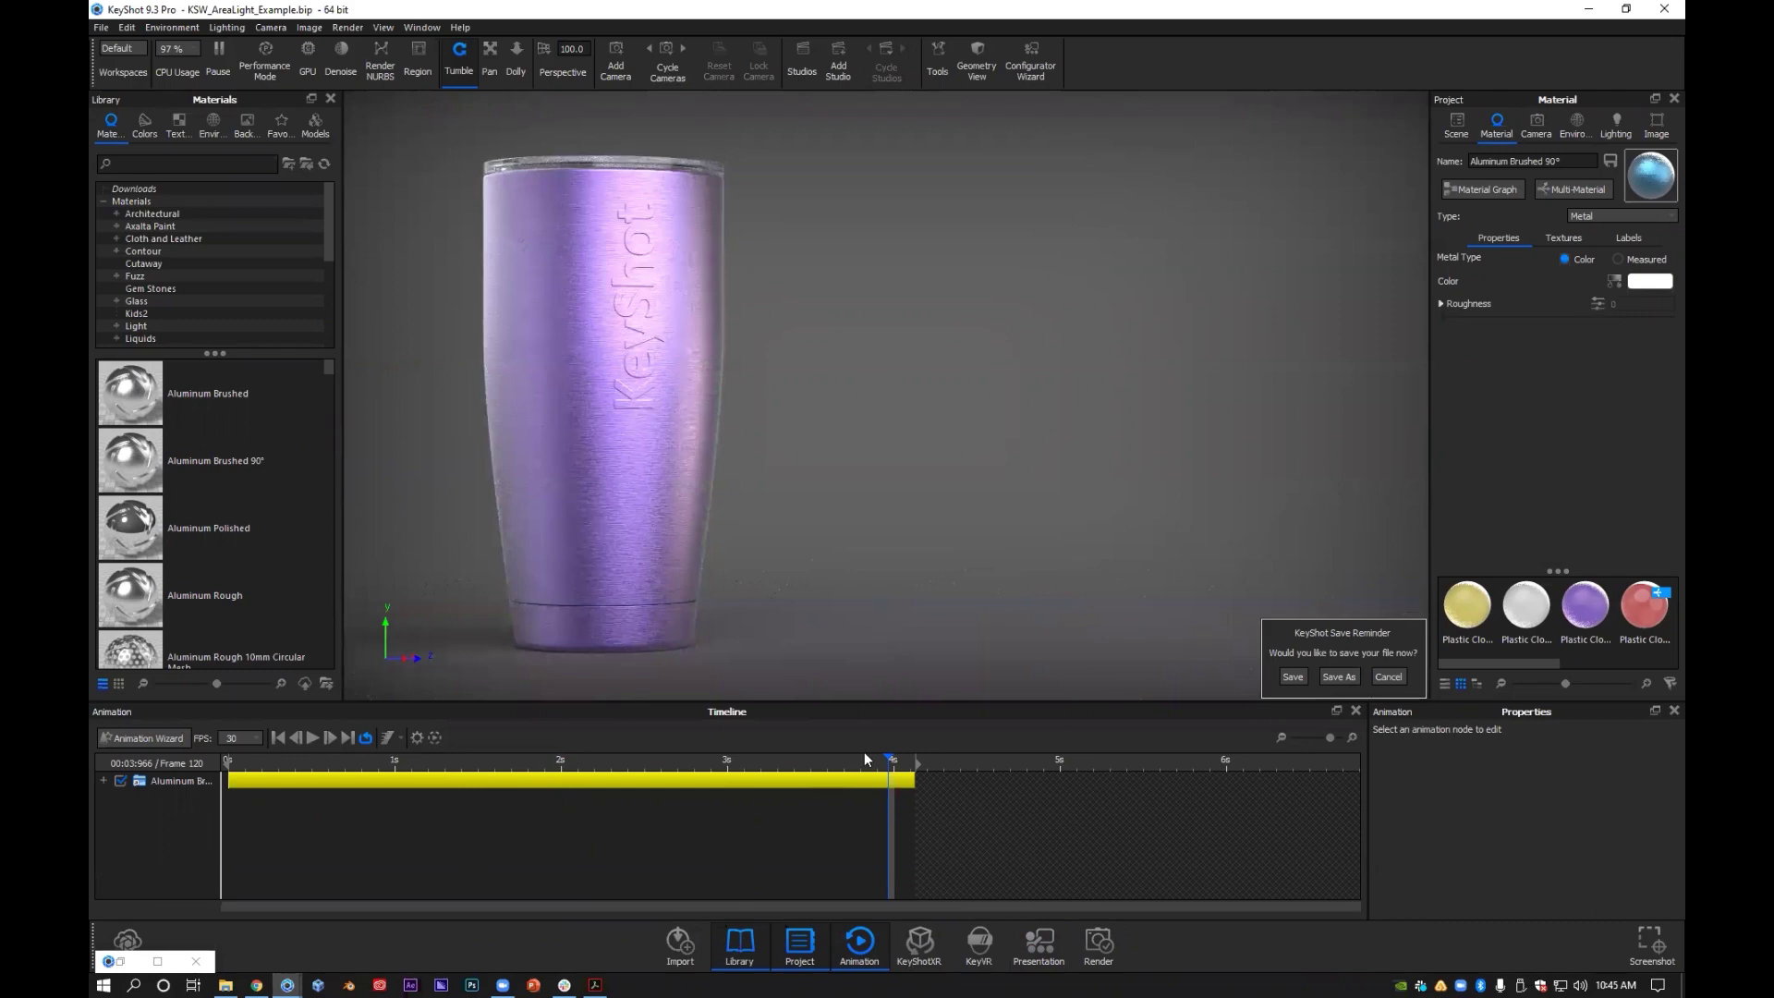
pyautogui.click(816, 759)
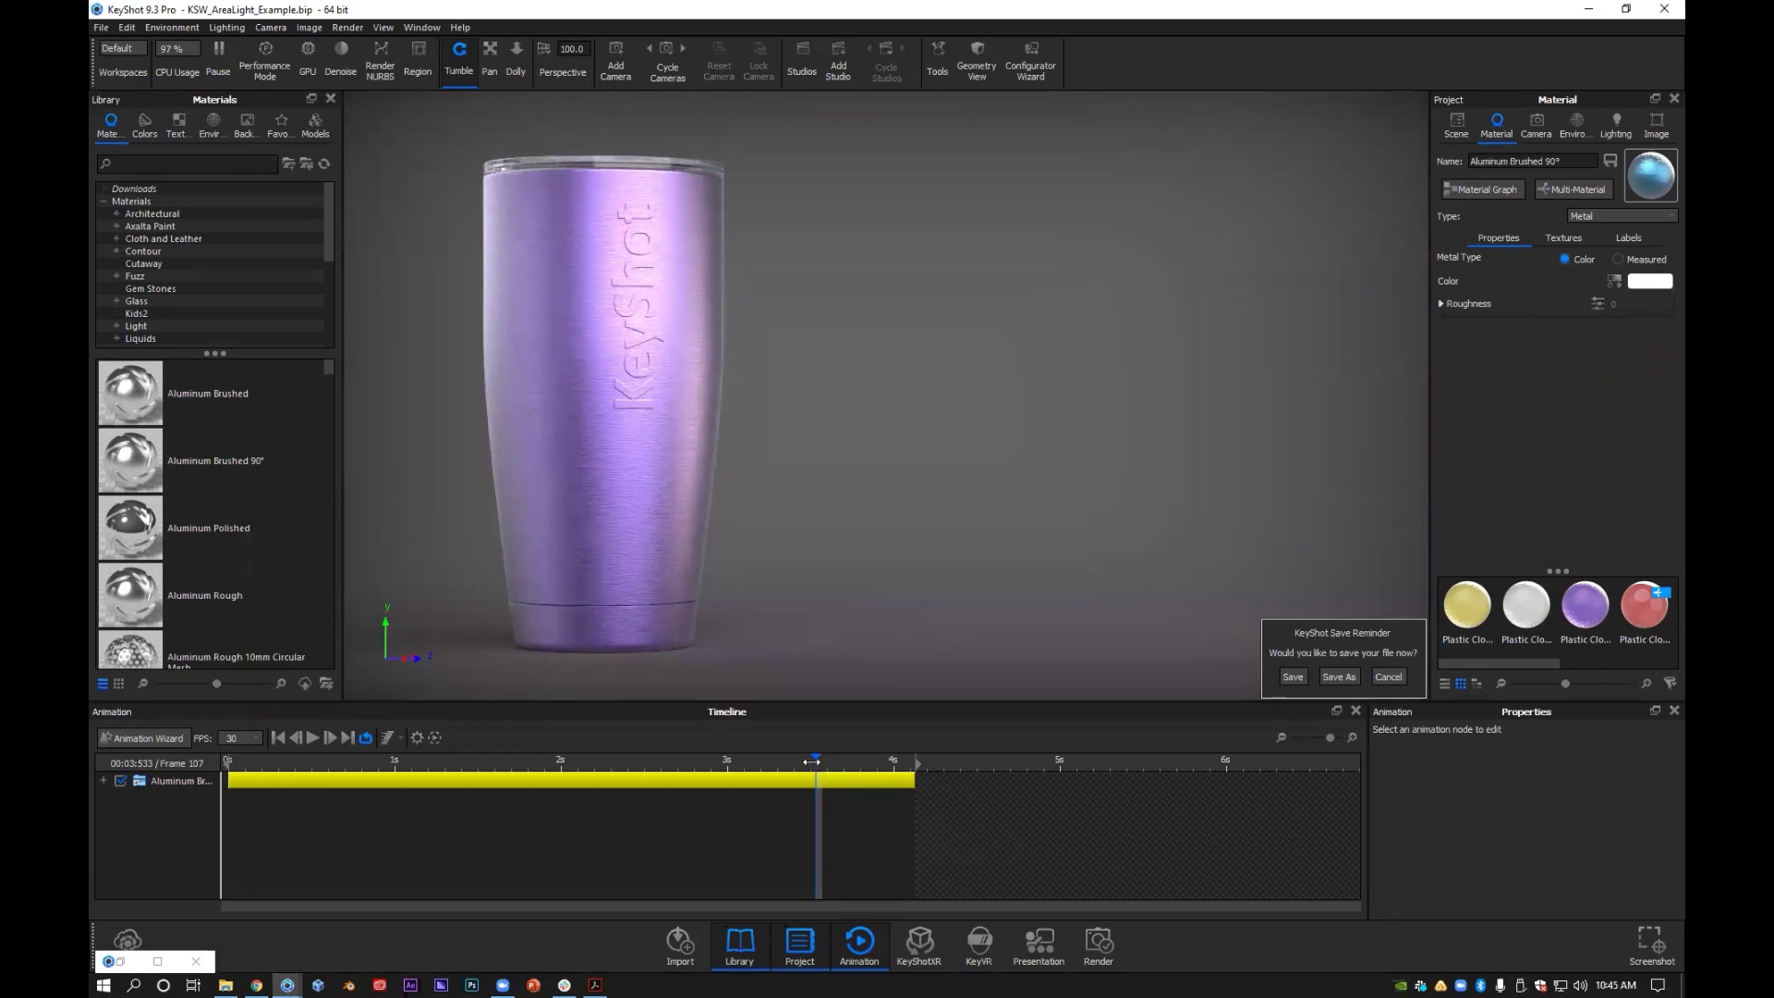
pyautogui.moveTo(796, 766); pyautogui.dragTo(384, 788)
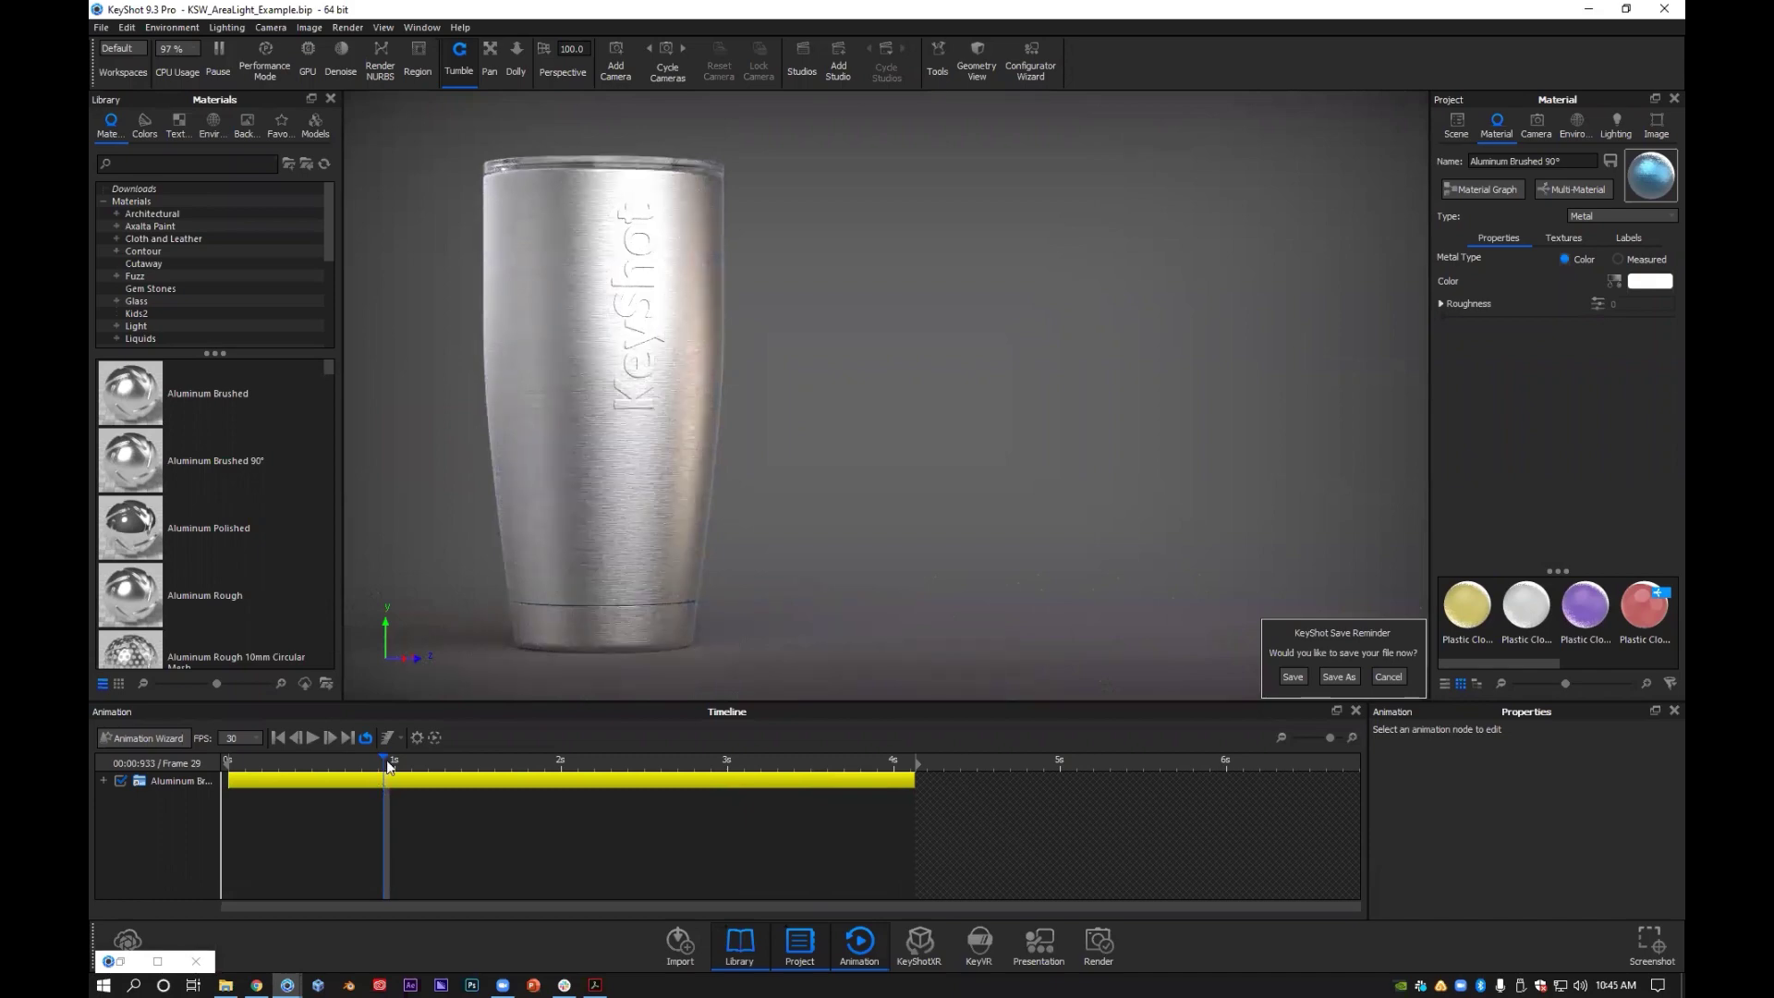
pyautogui.moveTo(382, 763); pyautogui.dragTo(225, 788)
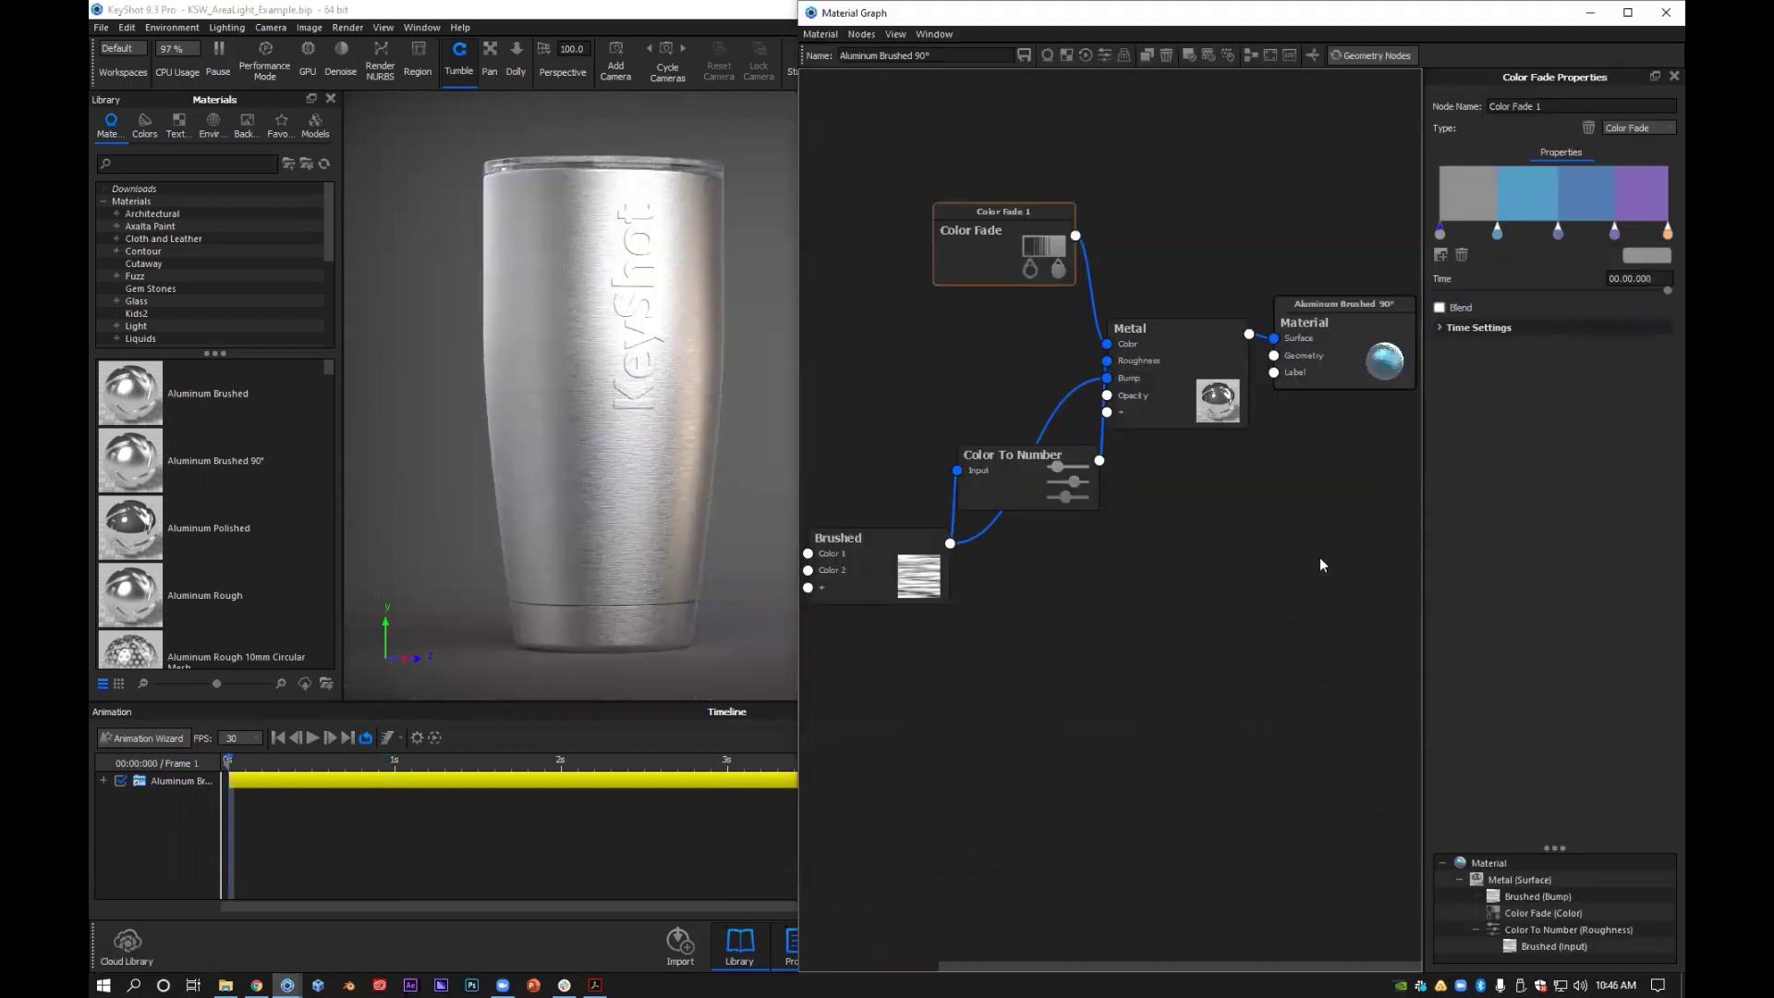
# Expand Color Fade 1's time settings, enable Blend, and scrub the timeline to 1 second to preview the transition
pyautogui.click(1465, 328)
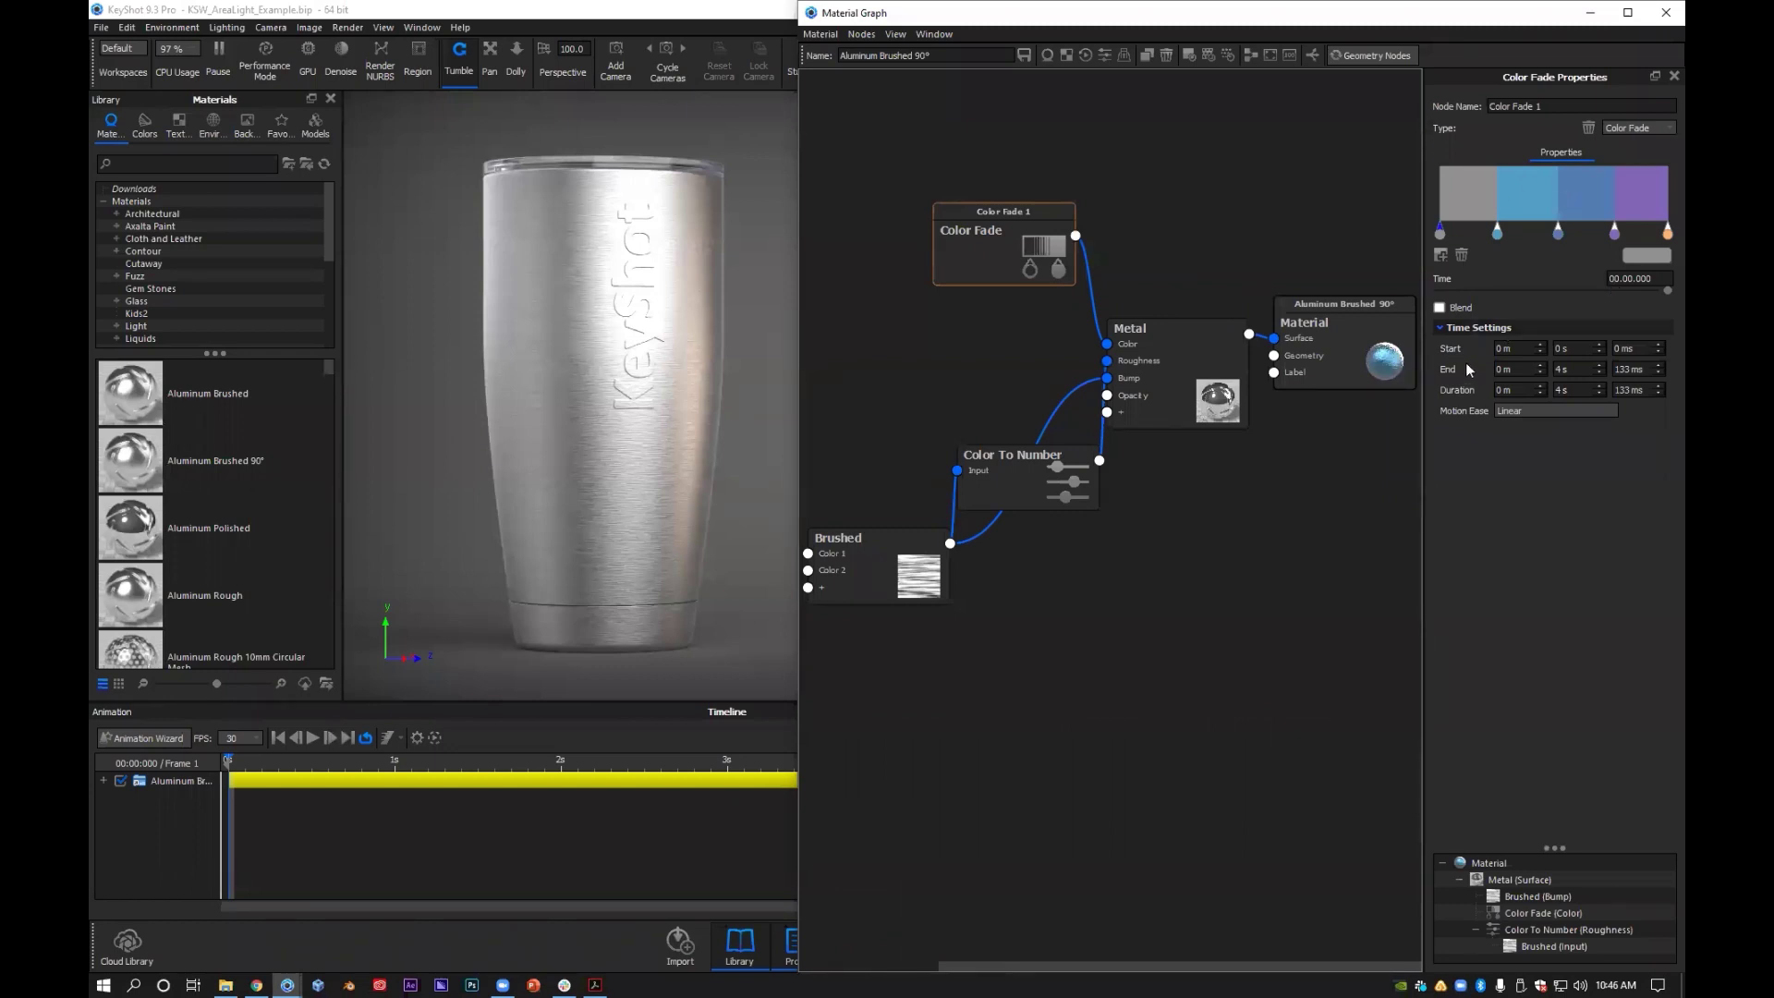
pyautogui.click(1439, 308)
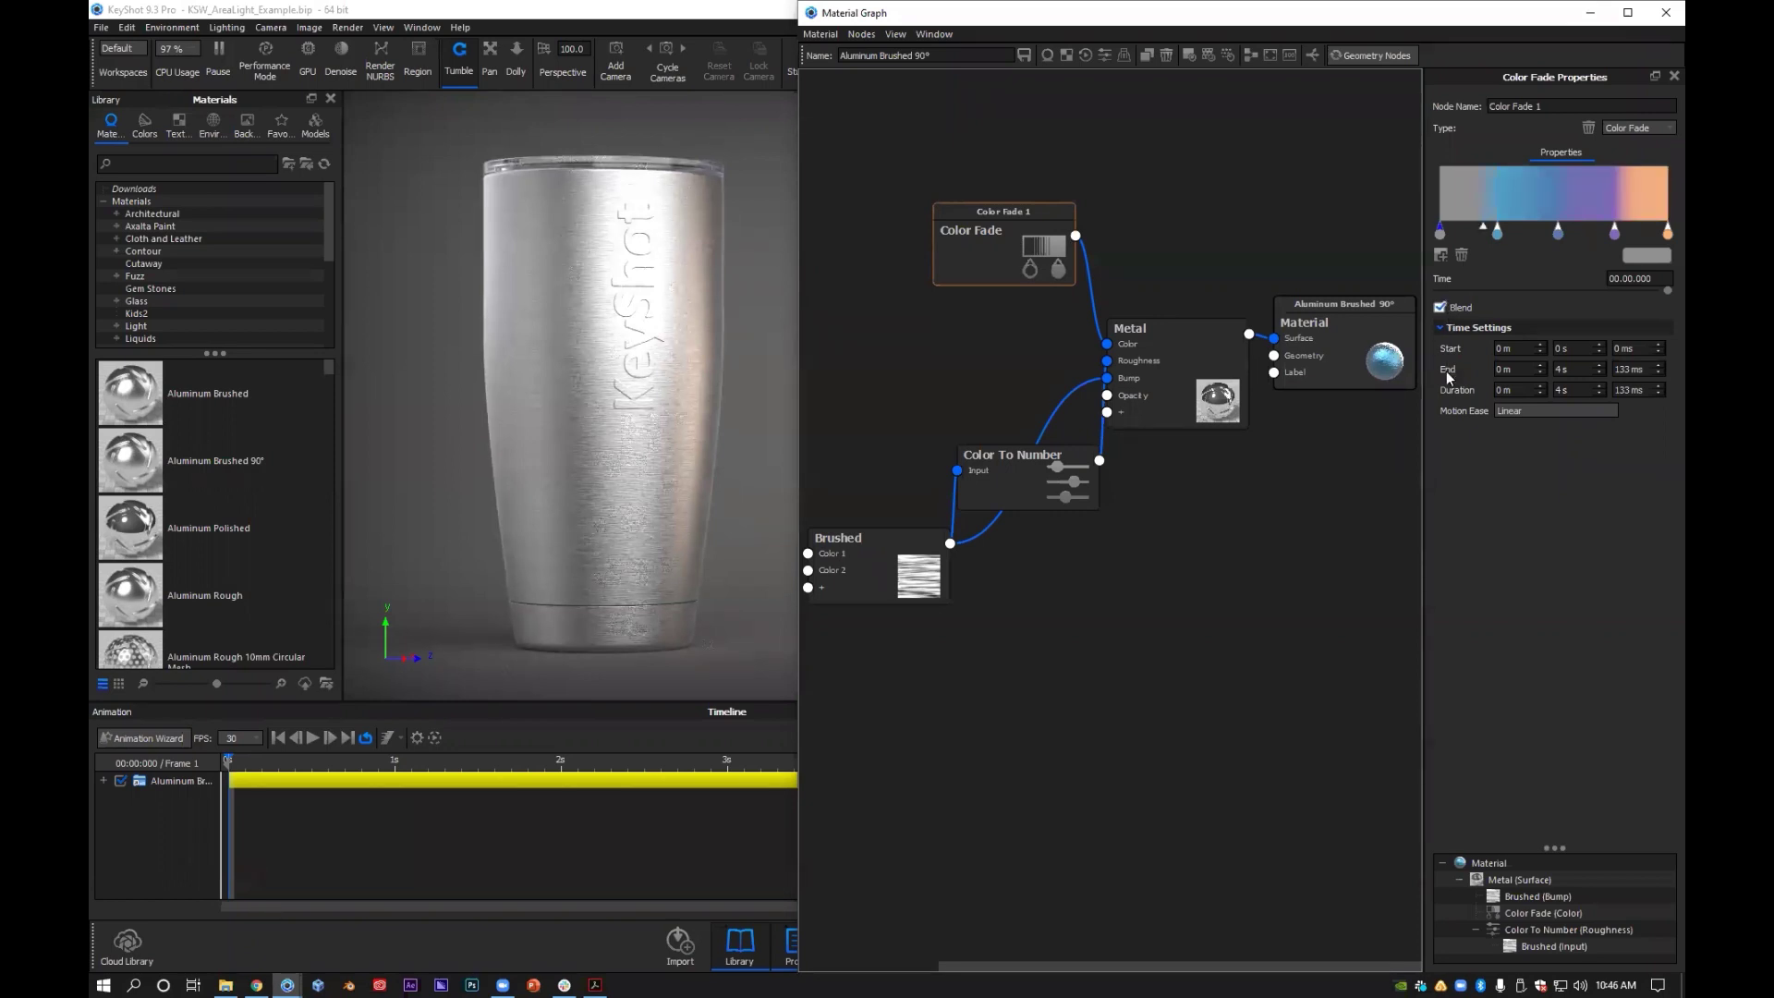
pyautogui.click(233, 763)
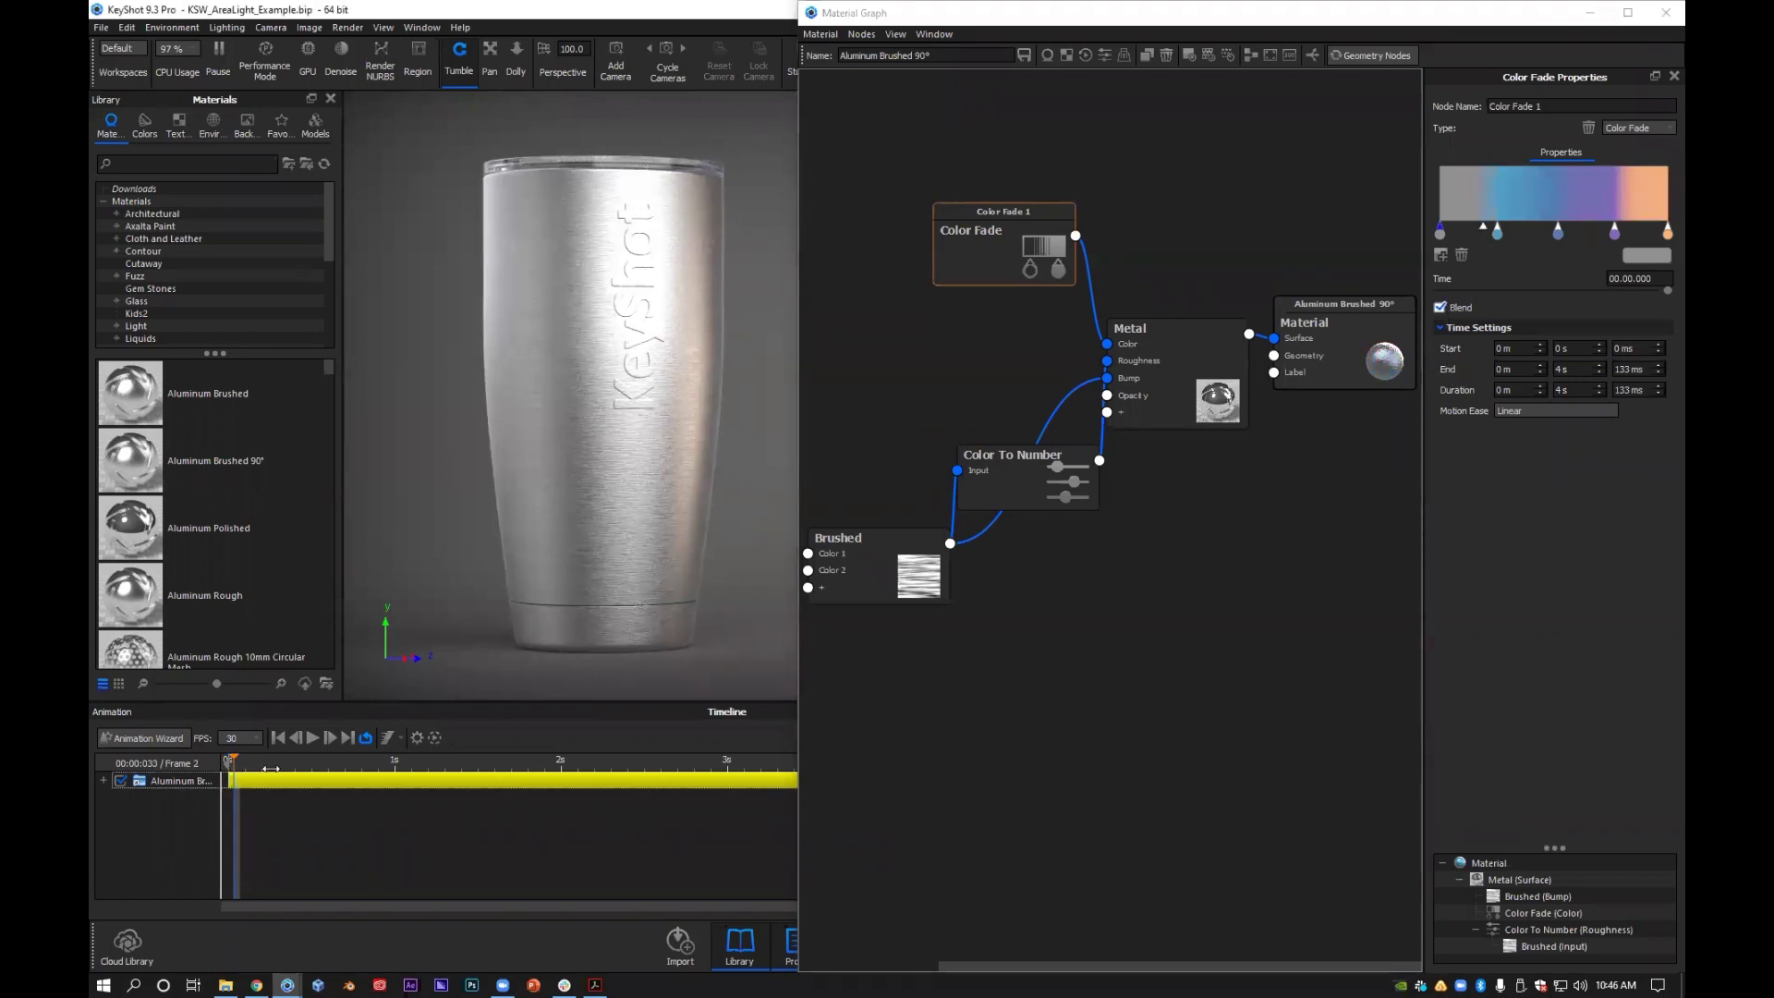
pyautogui.click(390, 788)
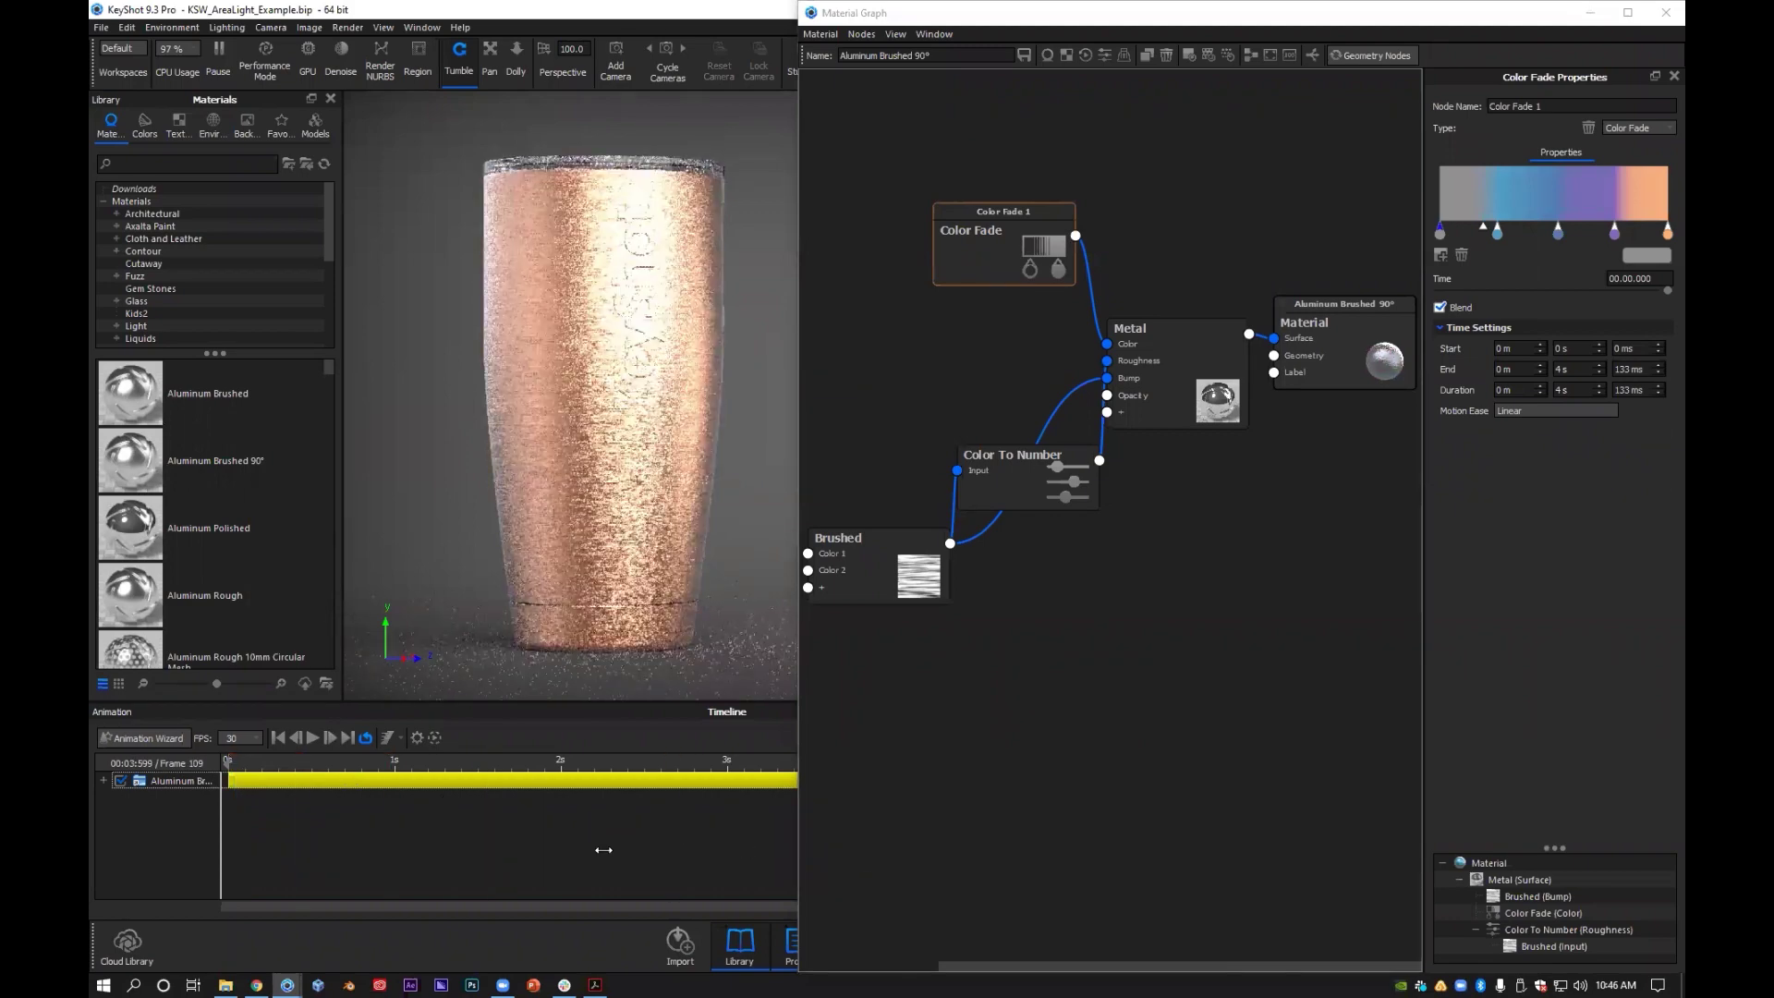
pyautogui.click(396, 856)
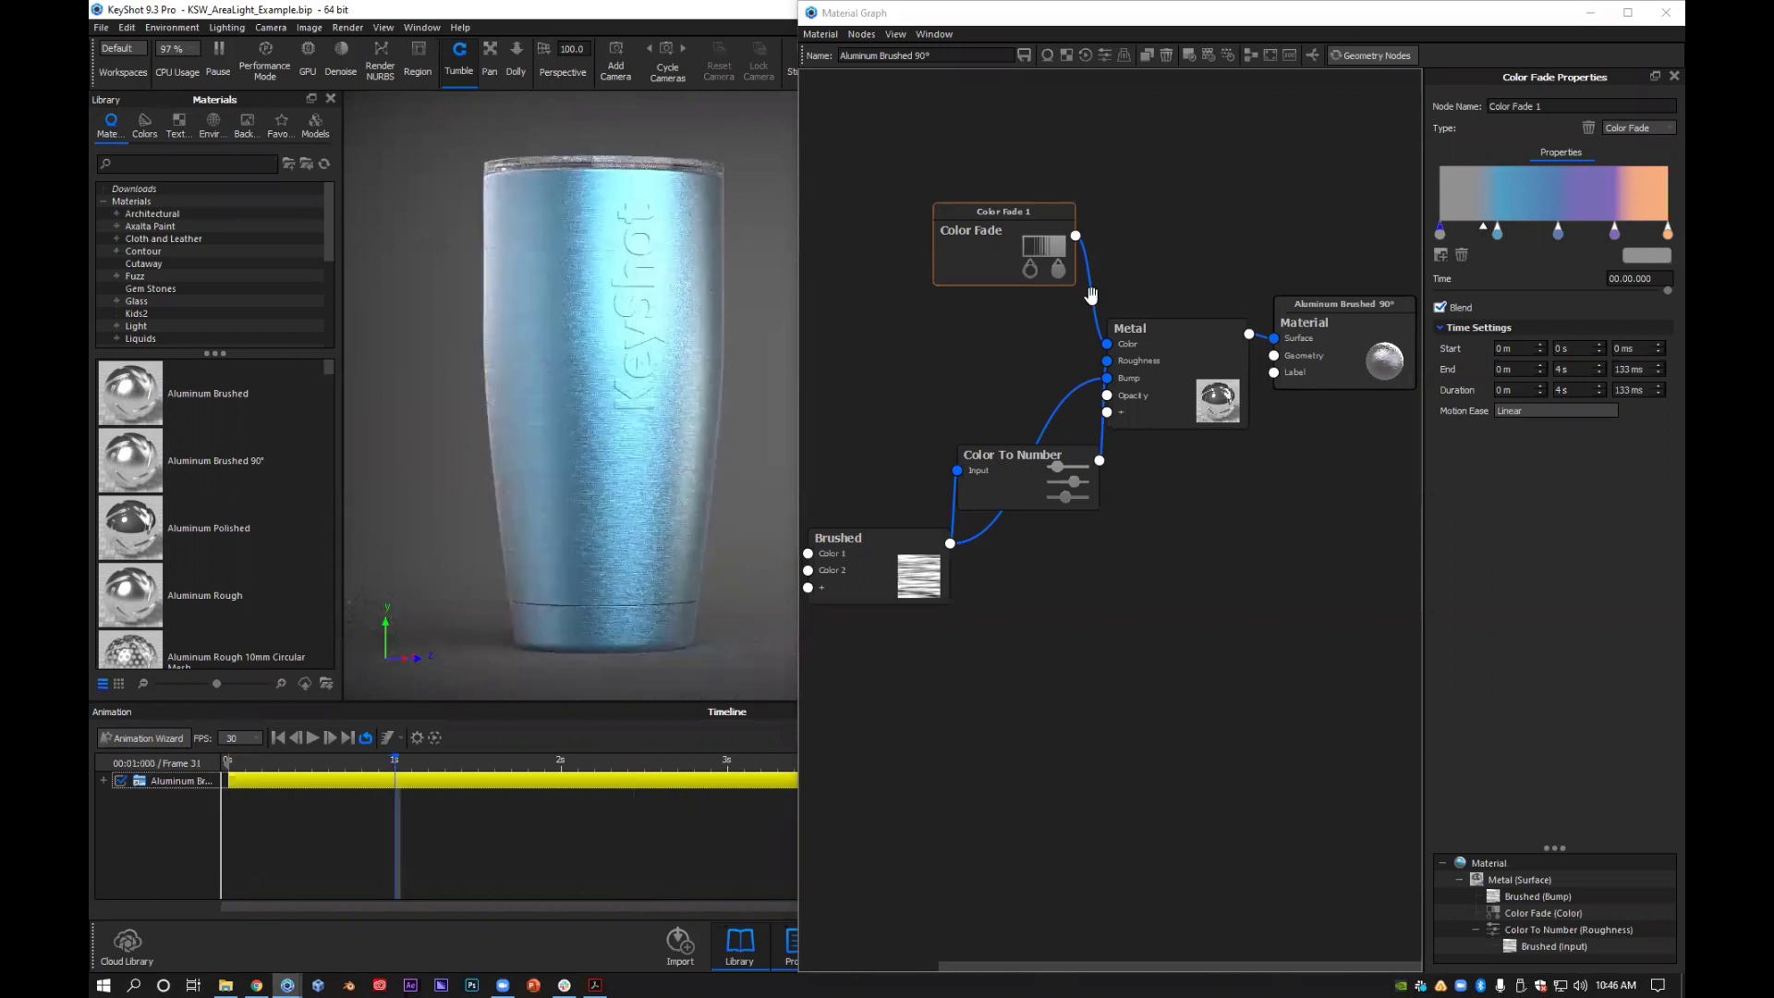
# Disconnect Color Fade 1 from the Metal node and connect a new Color Fade animation node to Metal's Color input
pyautogui.moveTo(1000, 242); pyautogui.dragTo(930, 167)
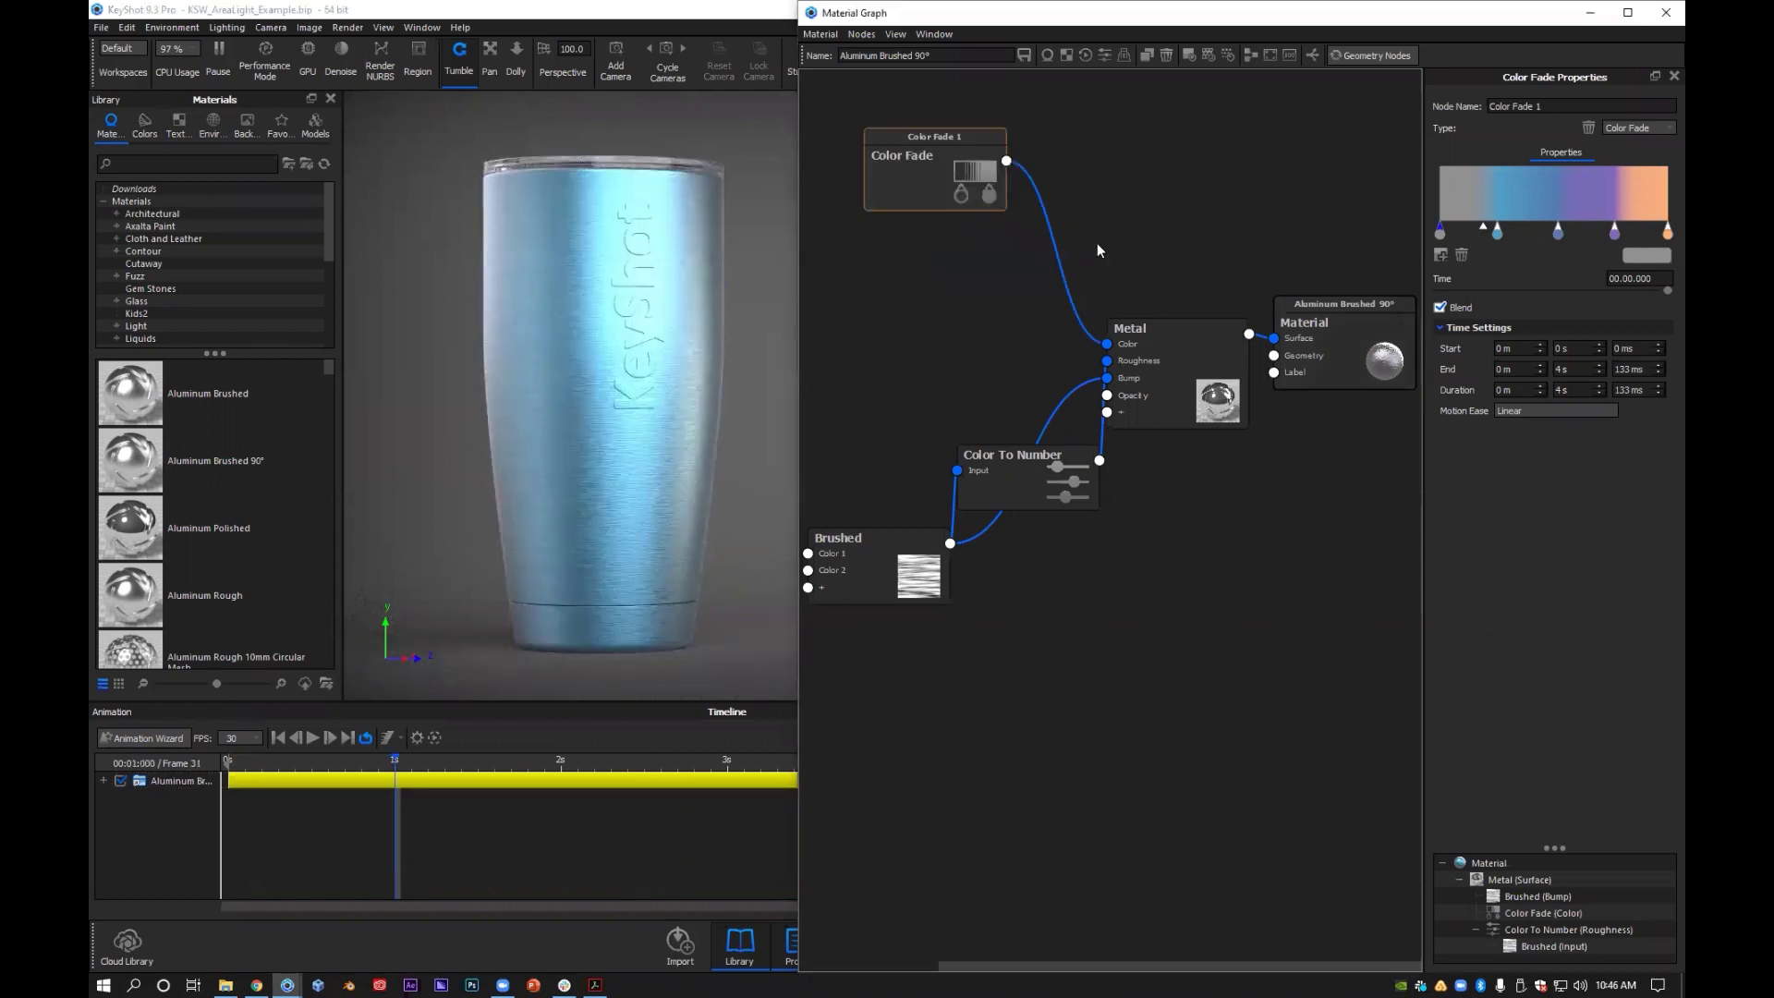
pyautogui.moveTo(1095, 245); pyautogui.dragTo(993, 178)
pyautogui.rightClick(861, 311)
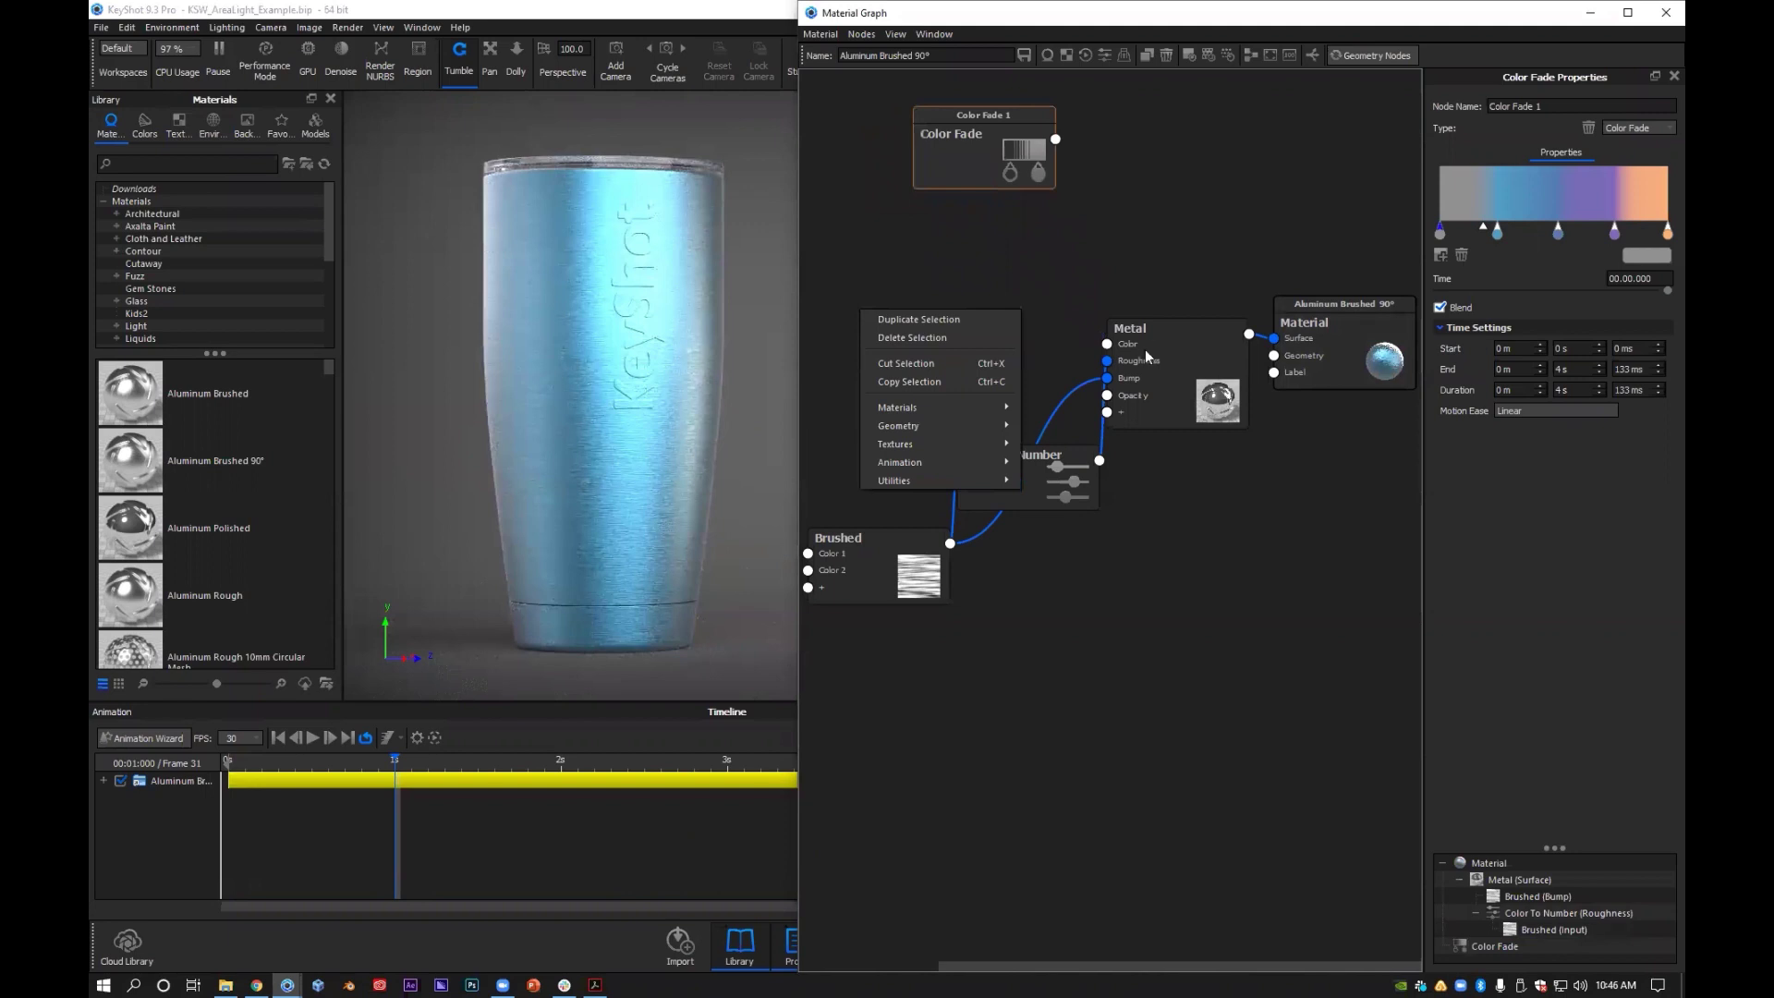
pyautogui.rightClick(907, 338)
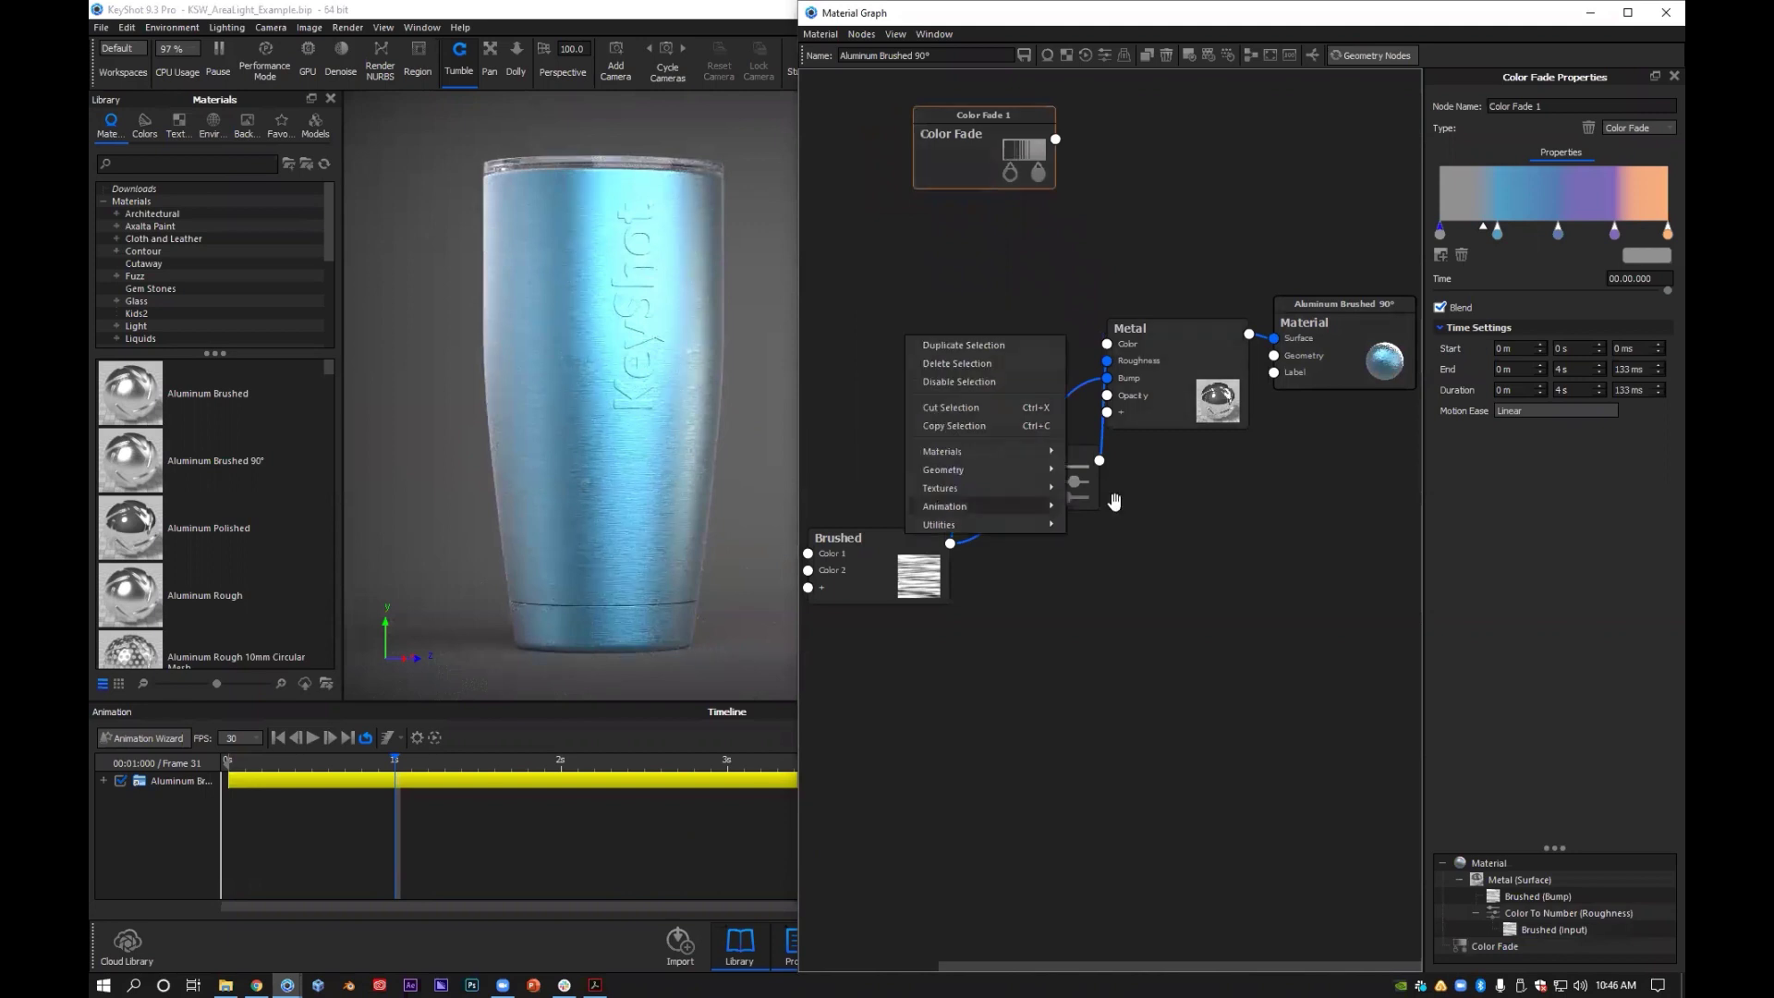
pyautogui.moveTo(1010, 383); pyautogui.dragTo(1107, 356)
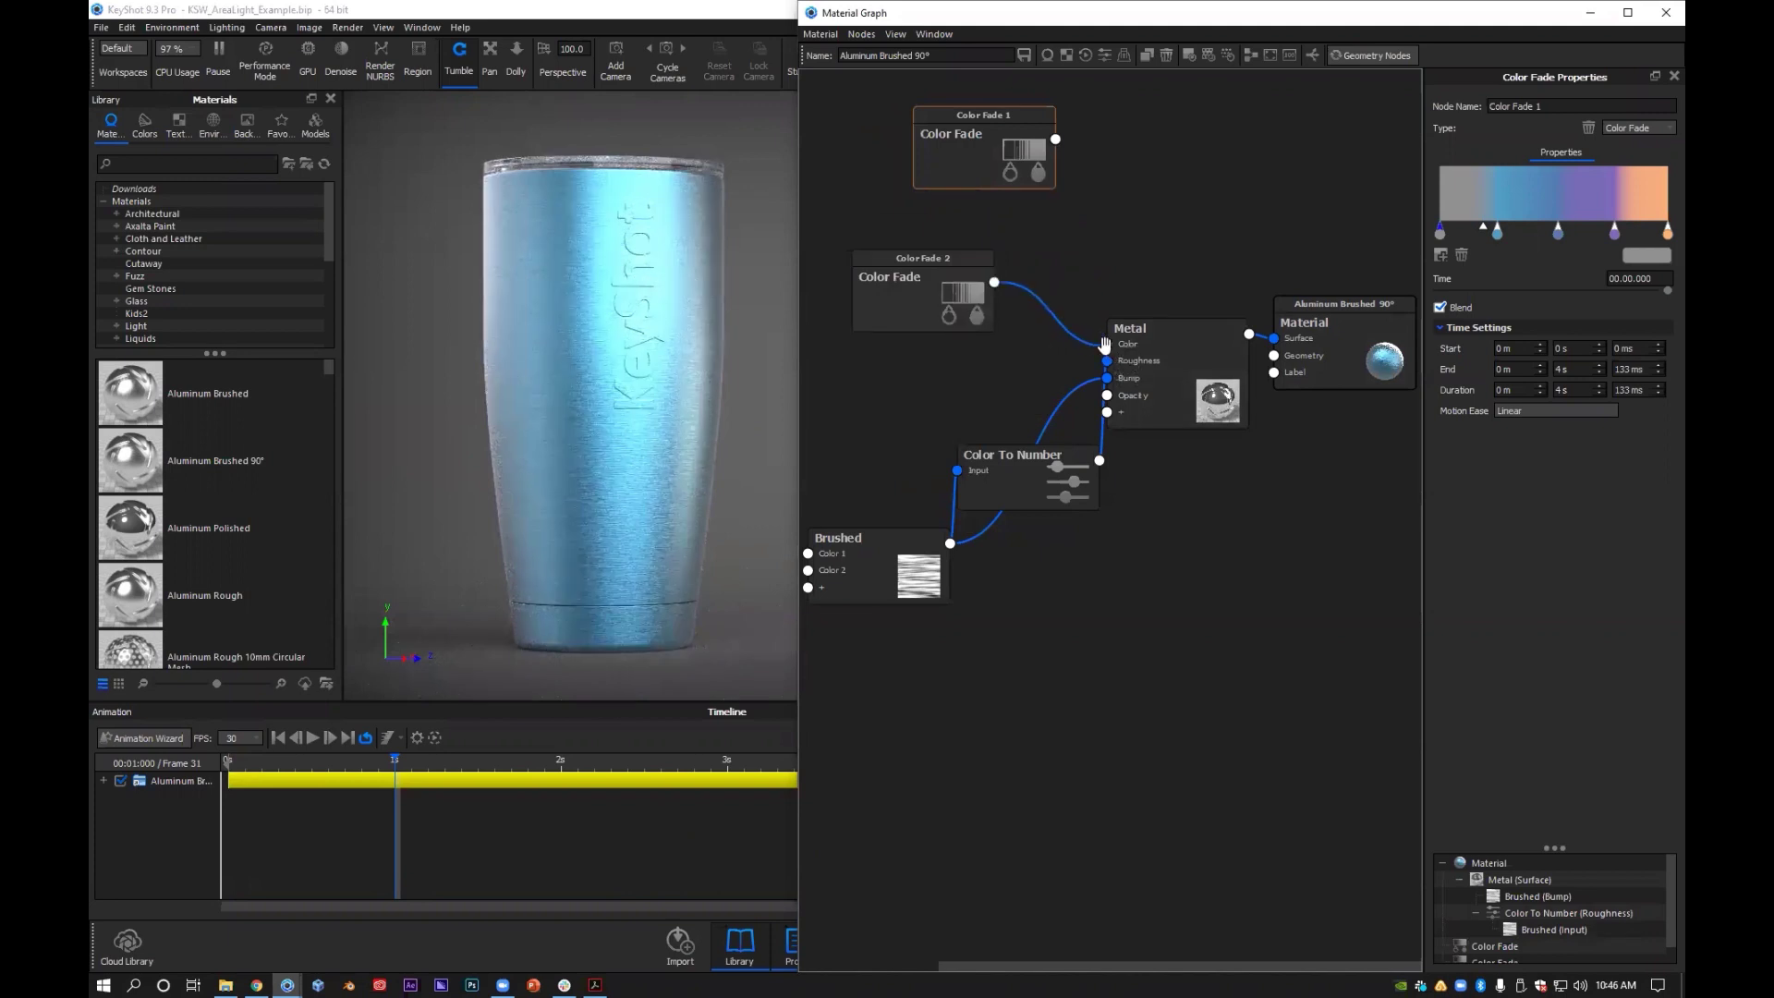
# Open Color Fade 2's properties, shift its blend midpoint earlier, and move the black color key to about 00.01.504
pyautogui.click(903, 295)
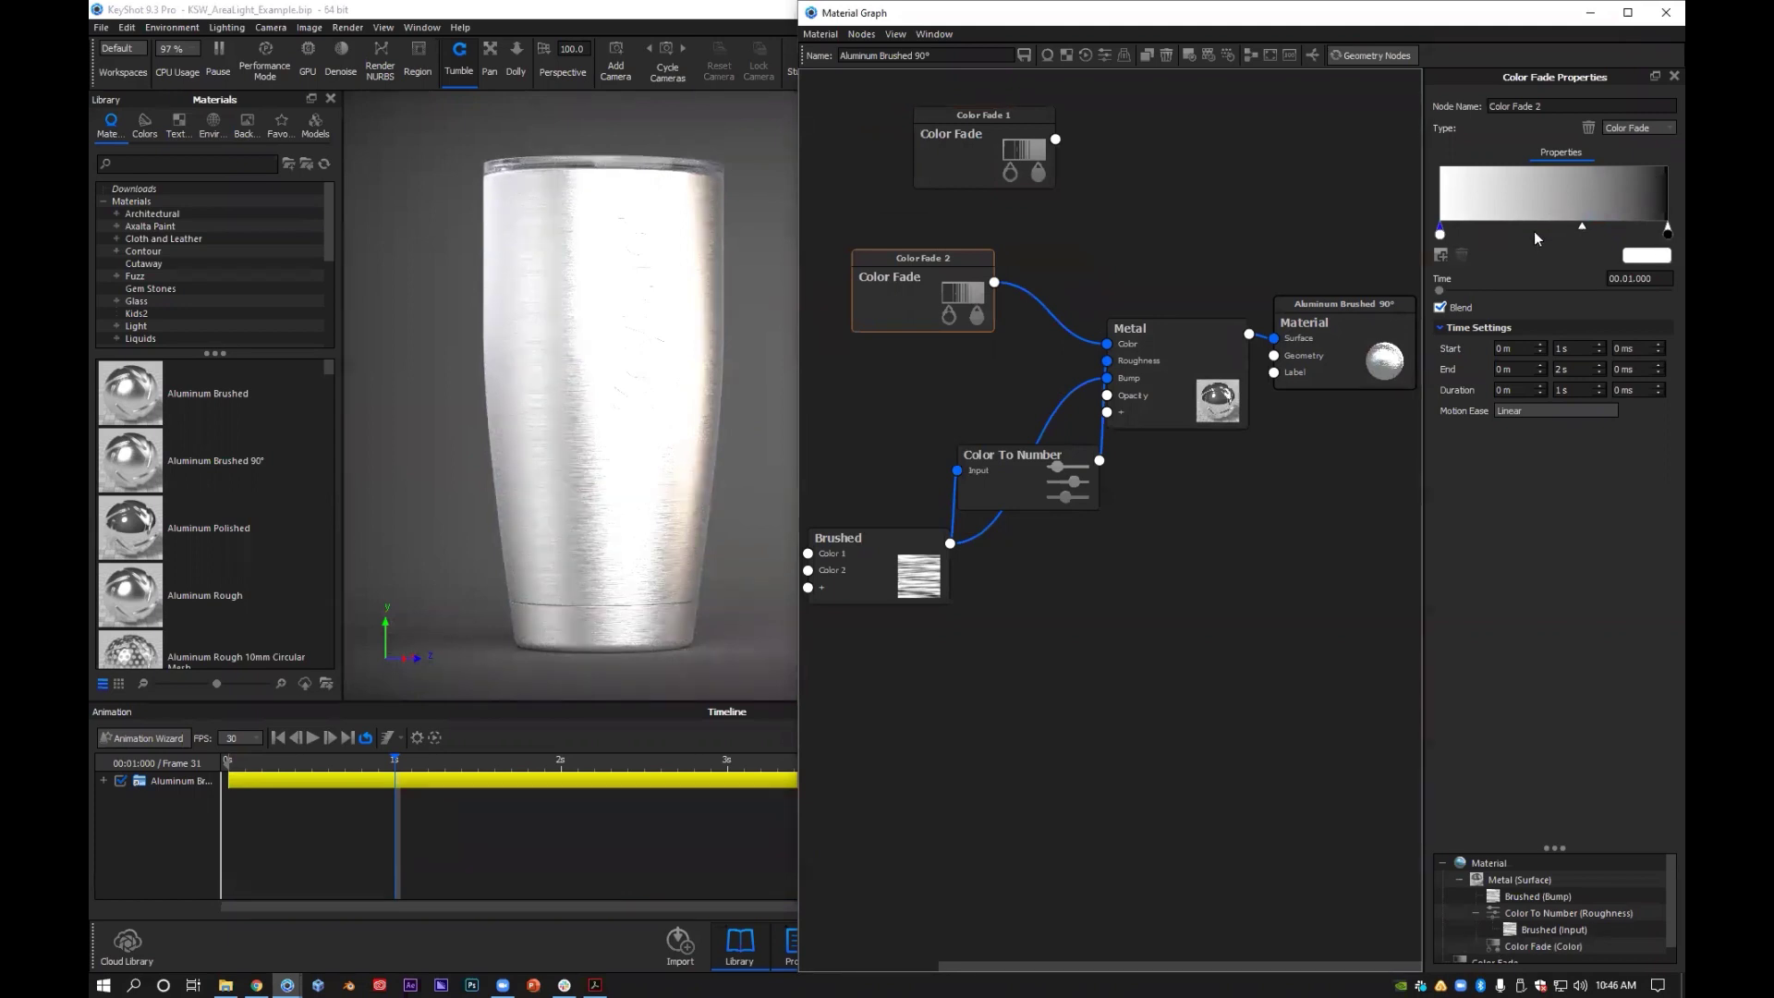
pyautogui.moveTo(1582, 225)
pyautogui.mouseDown()
pyautogui.moveTo(1497, 225)
pyautogui.moveTo(1512, 250)
pyautogui.mouseUp()
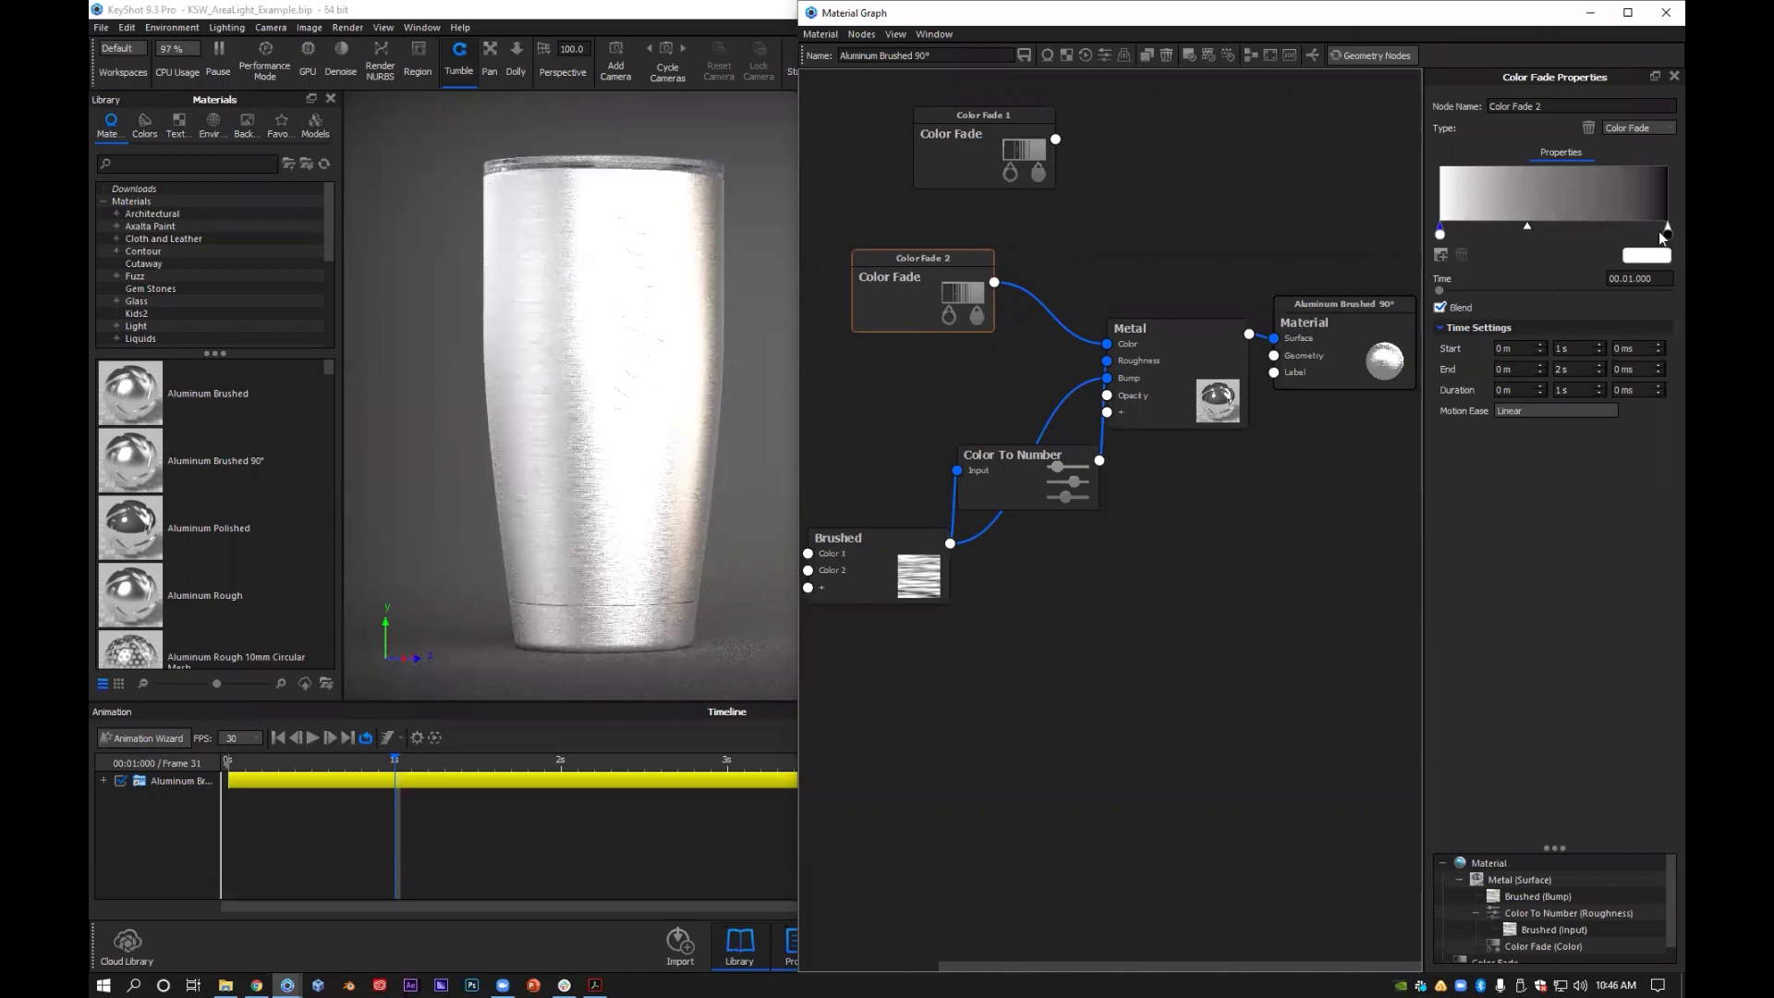
pyautogui.moveTo(1568, 246)
pyautogui.mouseDown()
pyautogui.moveTo(1528, 248)
pyautogui.moveTo(1648, 244)
pyautogui.moveTo(1554, 240)
pyautogui.mouseUp()
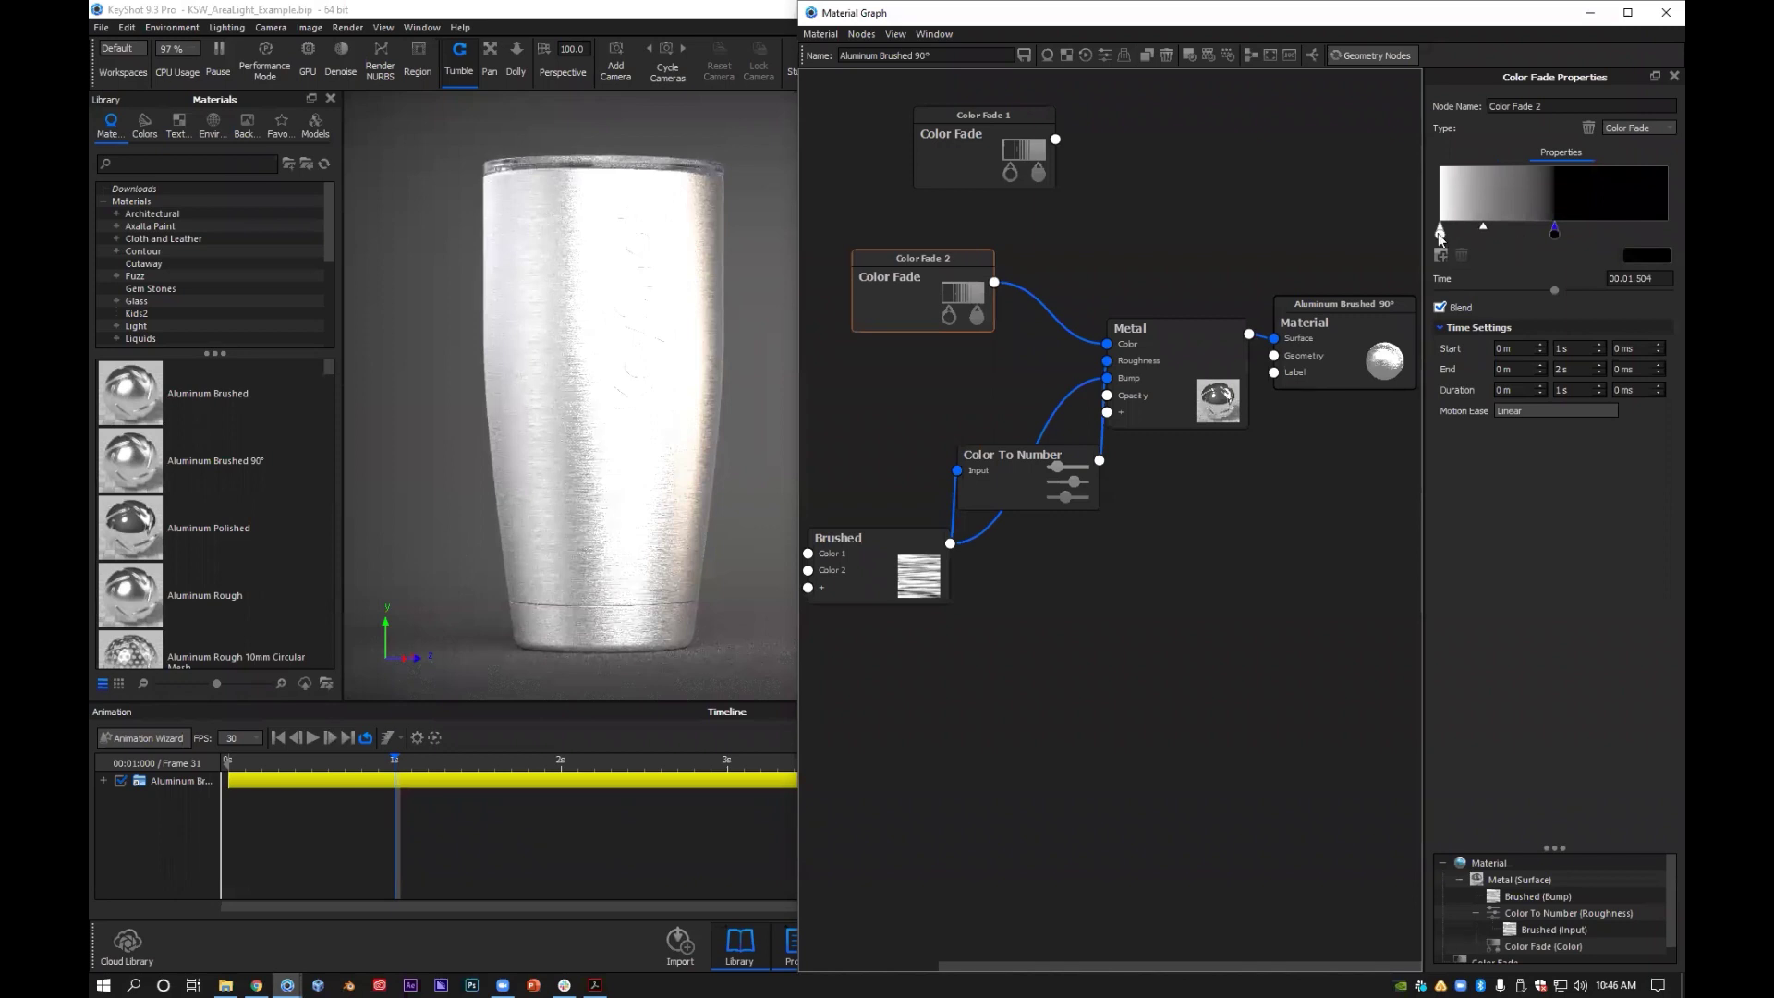
pyautogui.doubleClick(1548, 176)
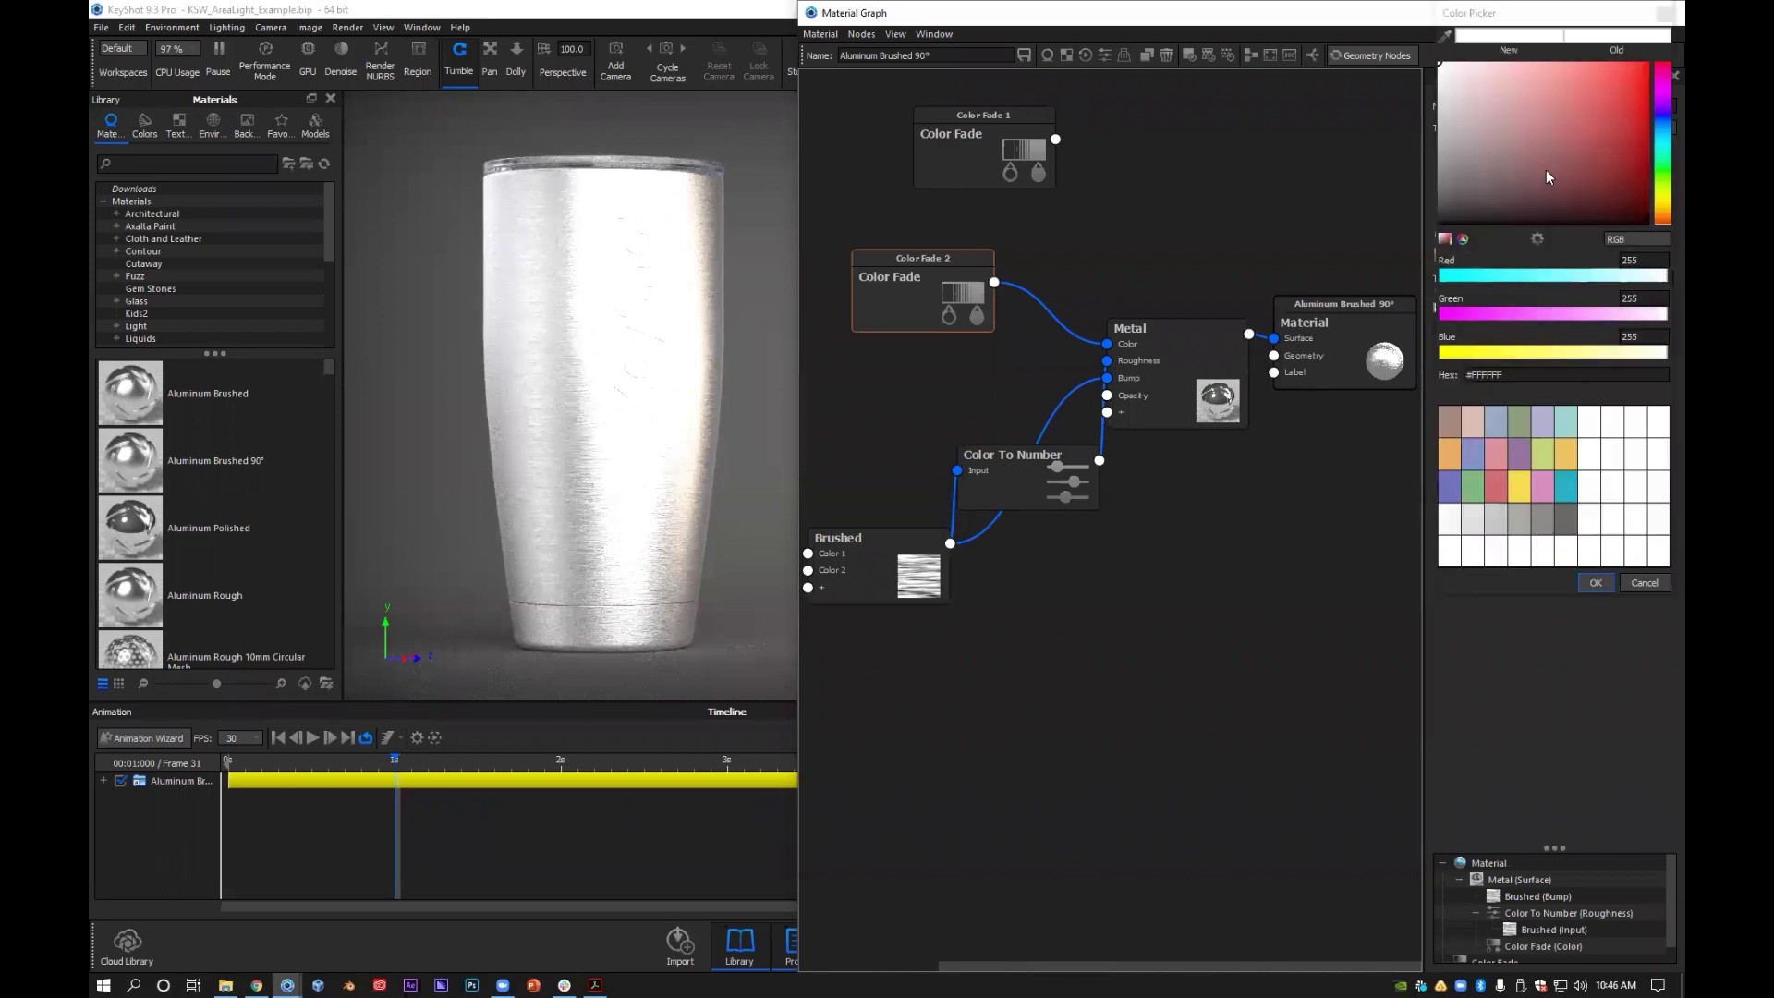
pyautogui.click(1647, 148)
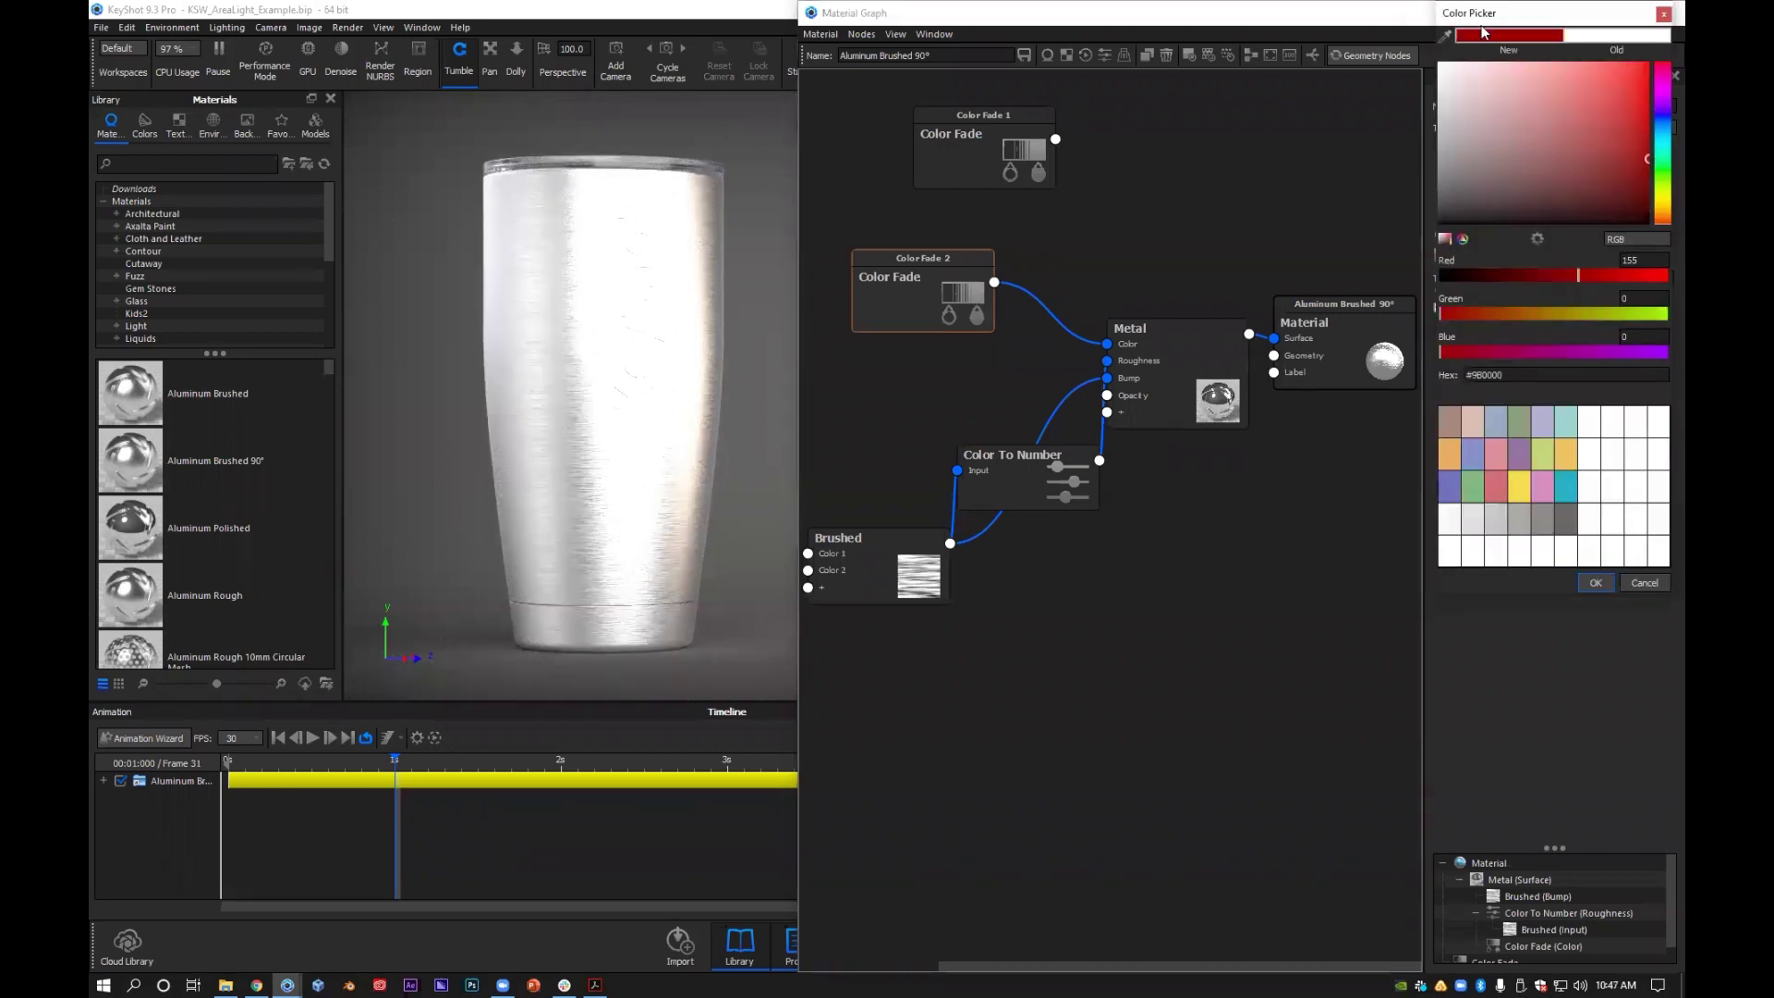
pyautogui.click(1445, 36)
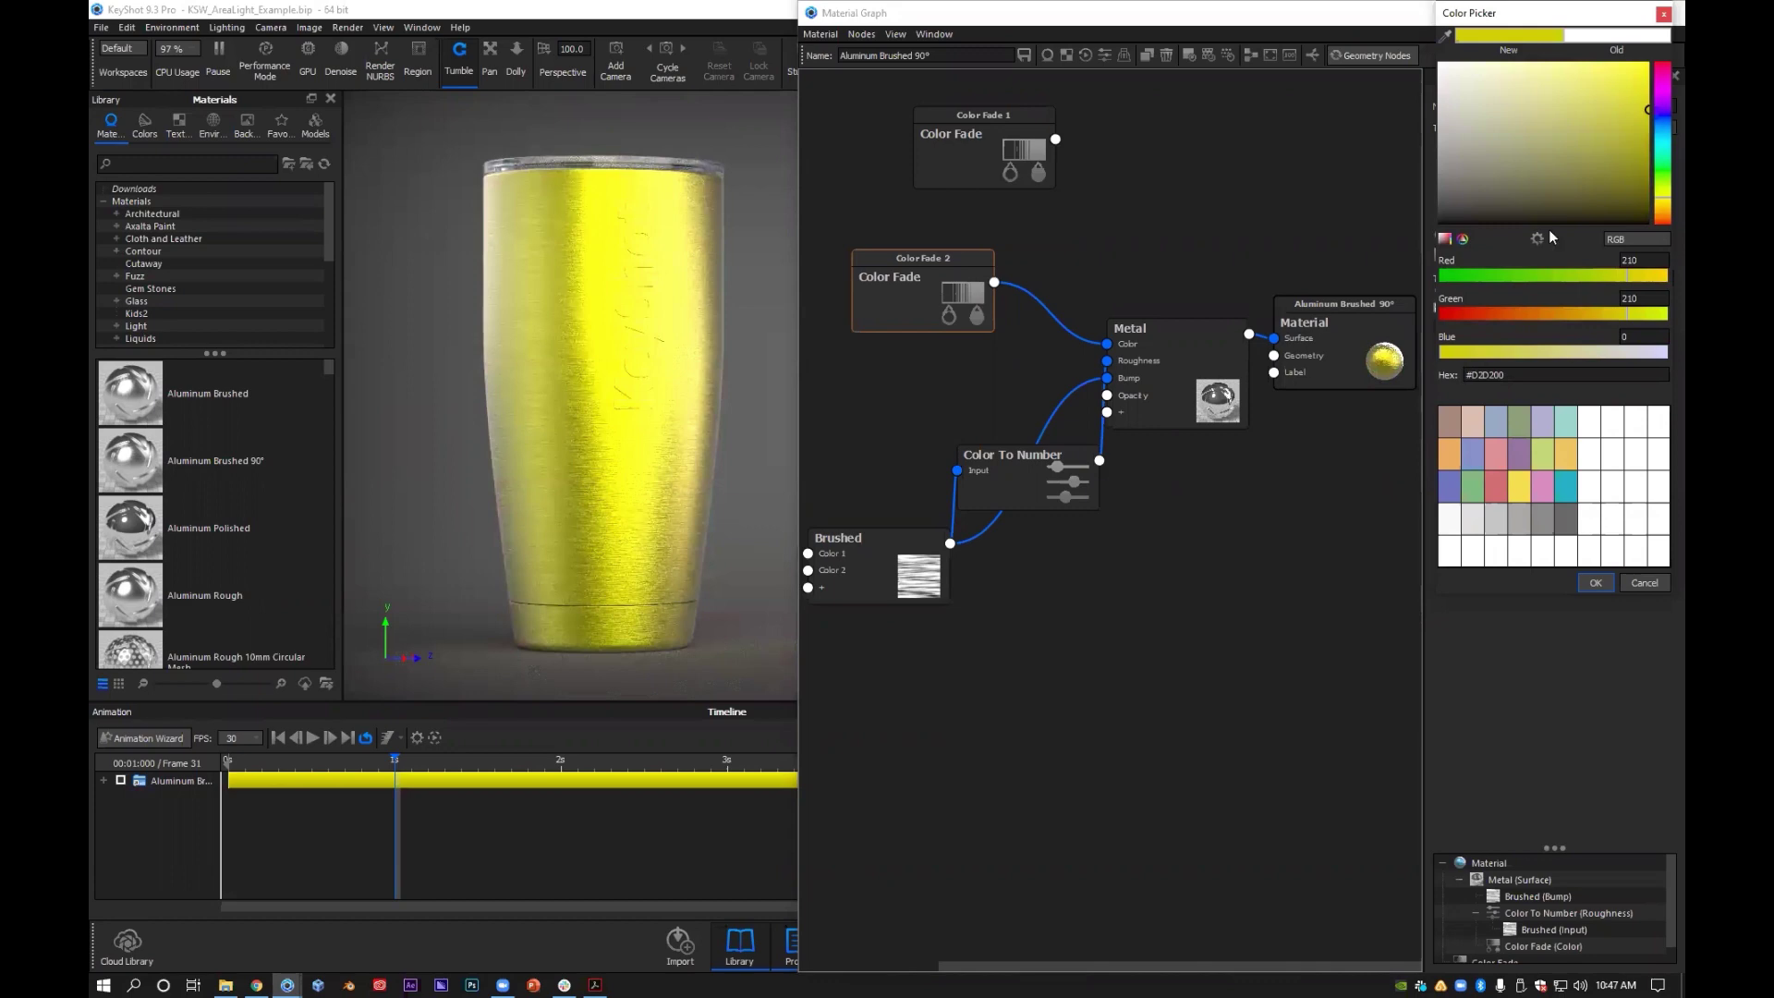
pyautogui.press('Escape')
# Add a gray middle color key to Color Fade 2 at about 00.01.391 and move the black key nearer the gradient's end
pyautogui.moveTo(1513, 230); pyautogui.dragTo(1543, 274)
pyautogui.click(1515, 231)
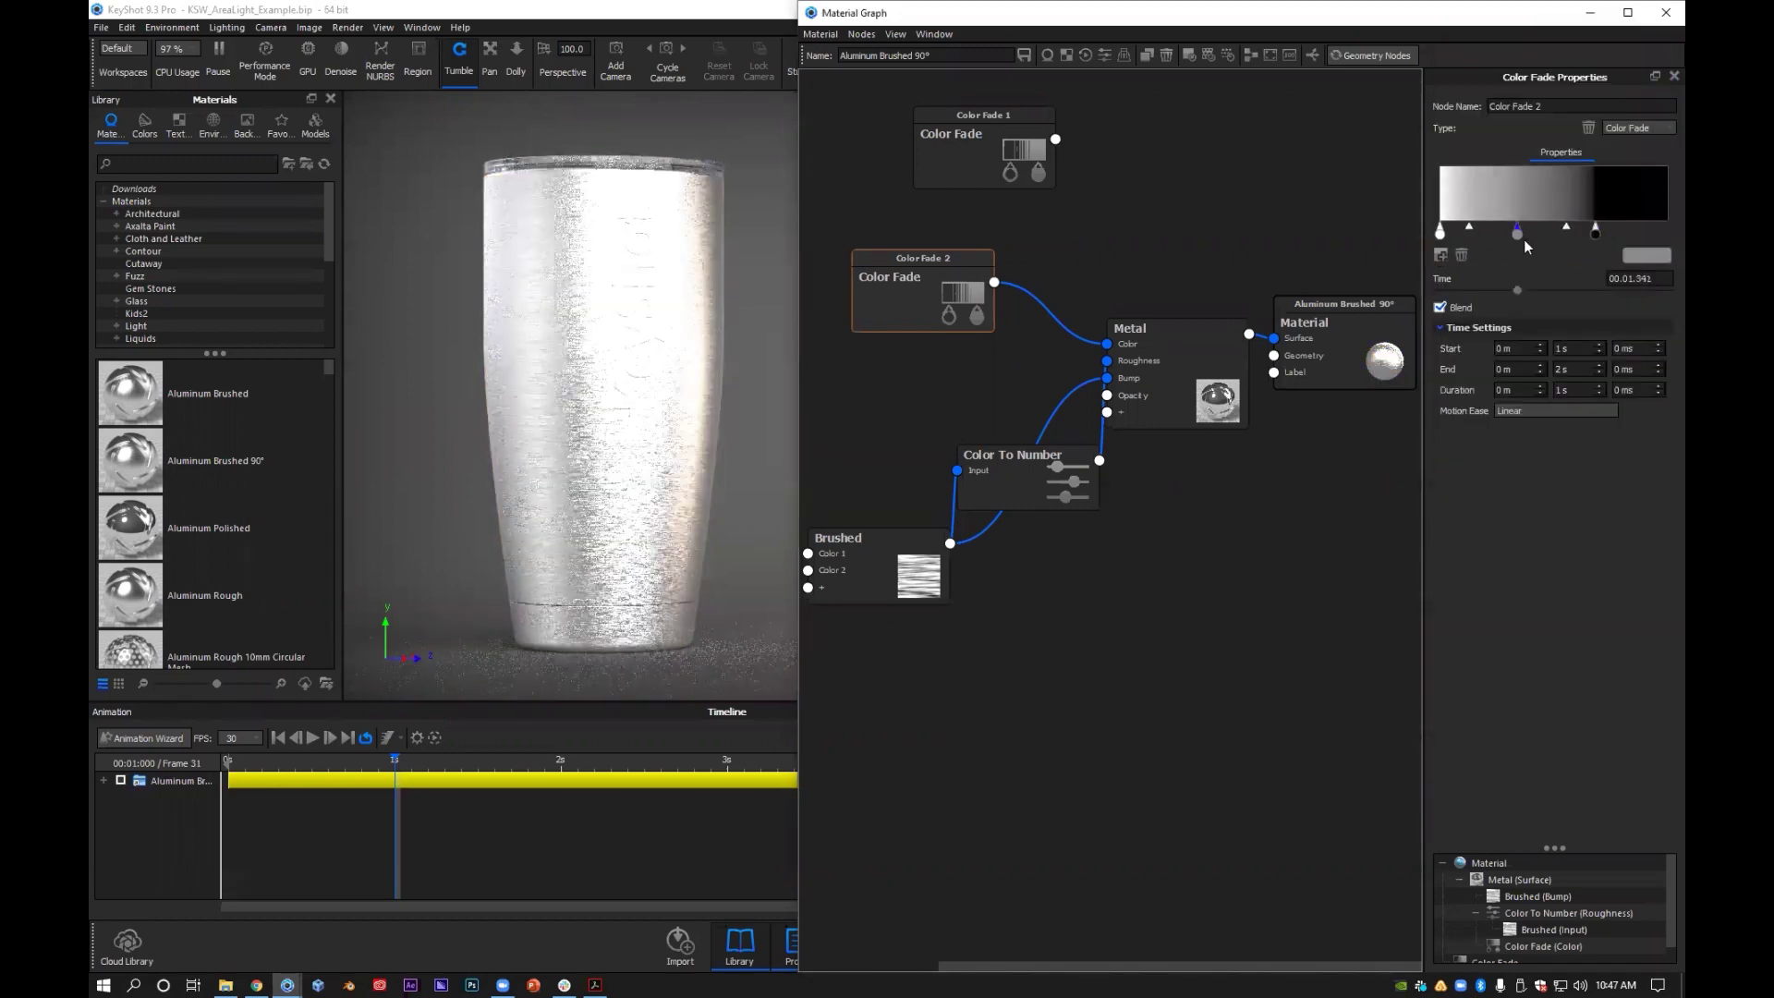
pyautogui.moveTo(1595, 231); pyautogui.dragTo(1638, 236)
pyautogui.moveTo(1518, 232)
pyautogui.mouseDown()
pyautogui.moveTo(1549, 234)
pyautogui.moveTo(1532, 232)
pyautogui.mouseUp()
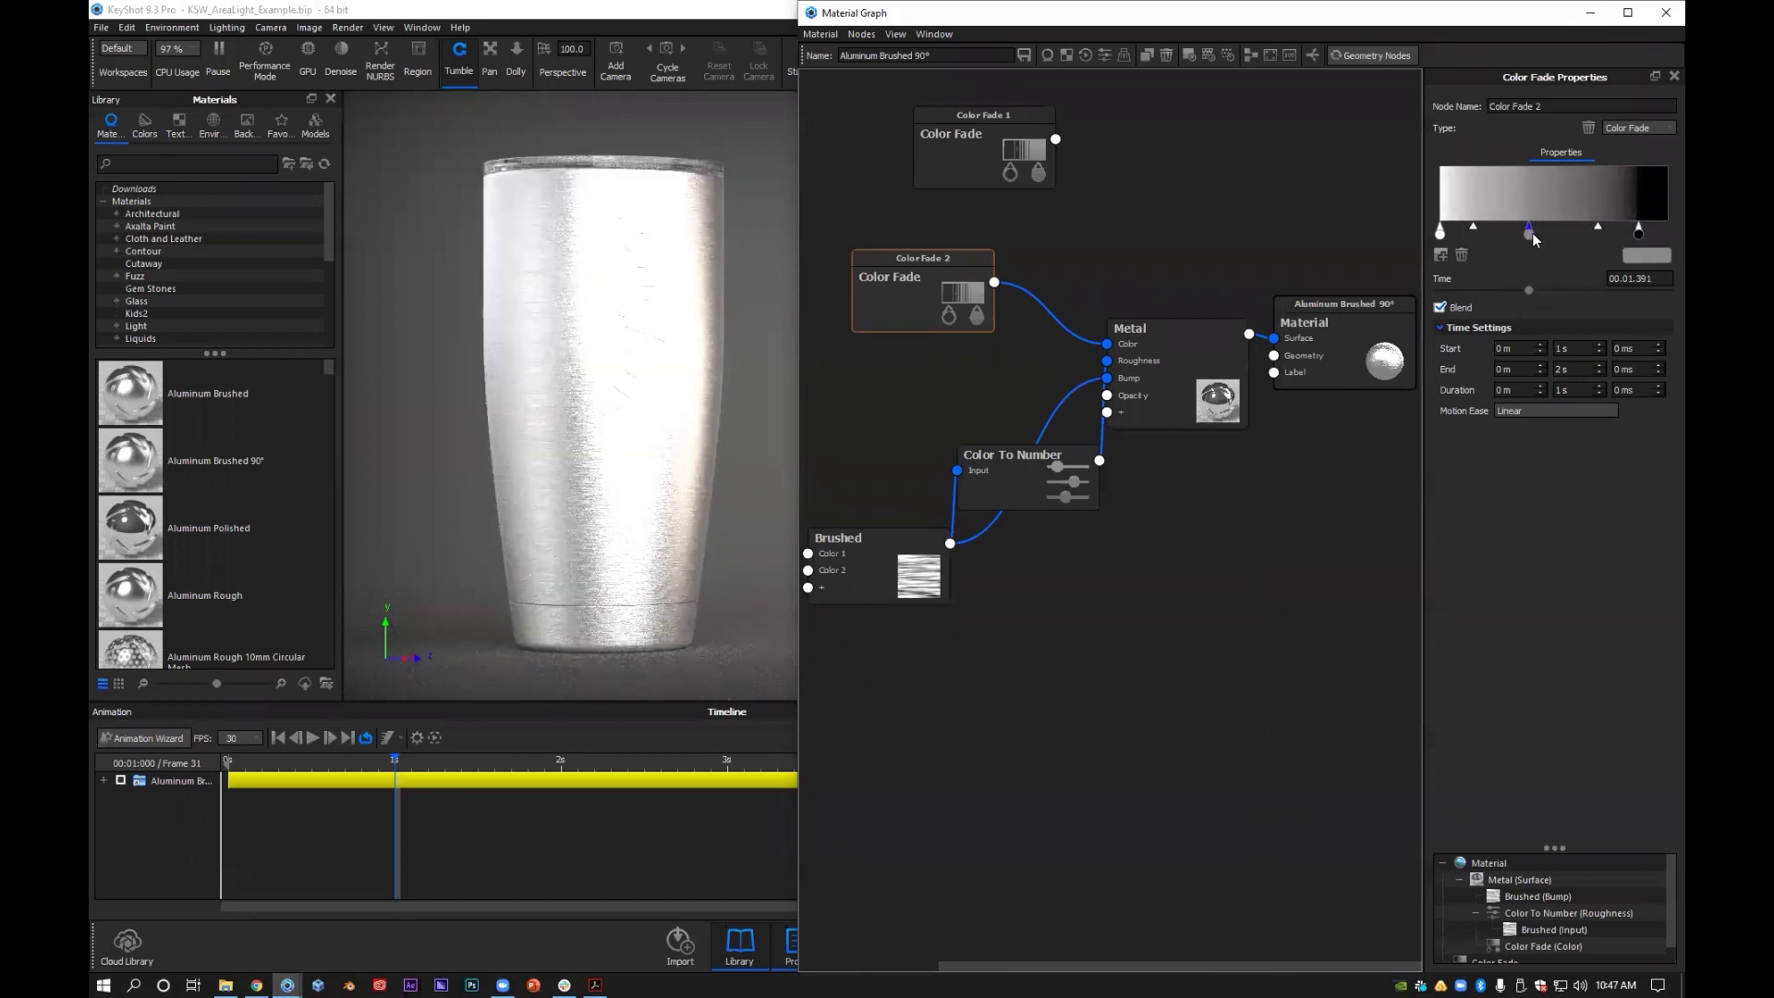
# Recolor Color Fade 2's middle gray key red and move it to about 00.01.489
pyautogui.doubleClick(1531, 233)
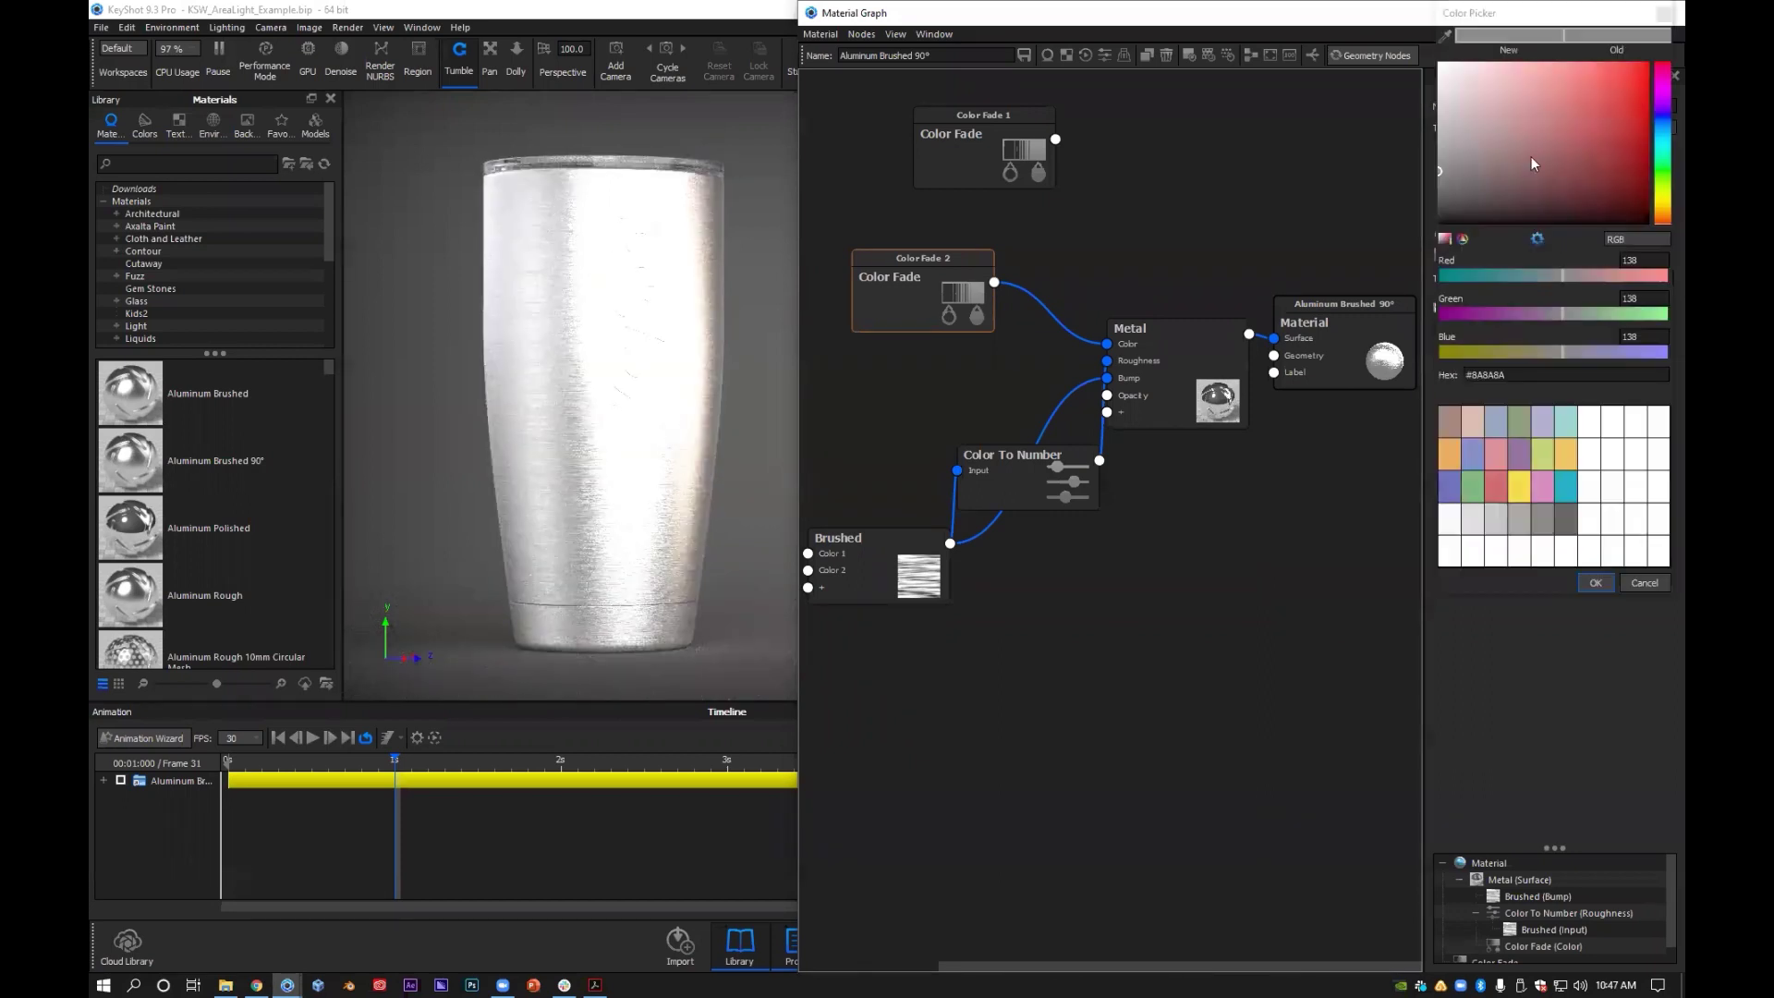
pyautogui.click(1633, 133)
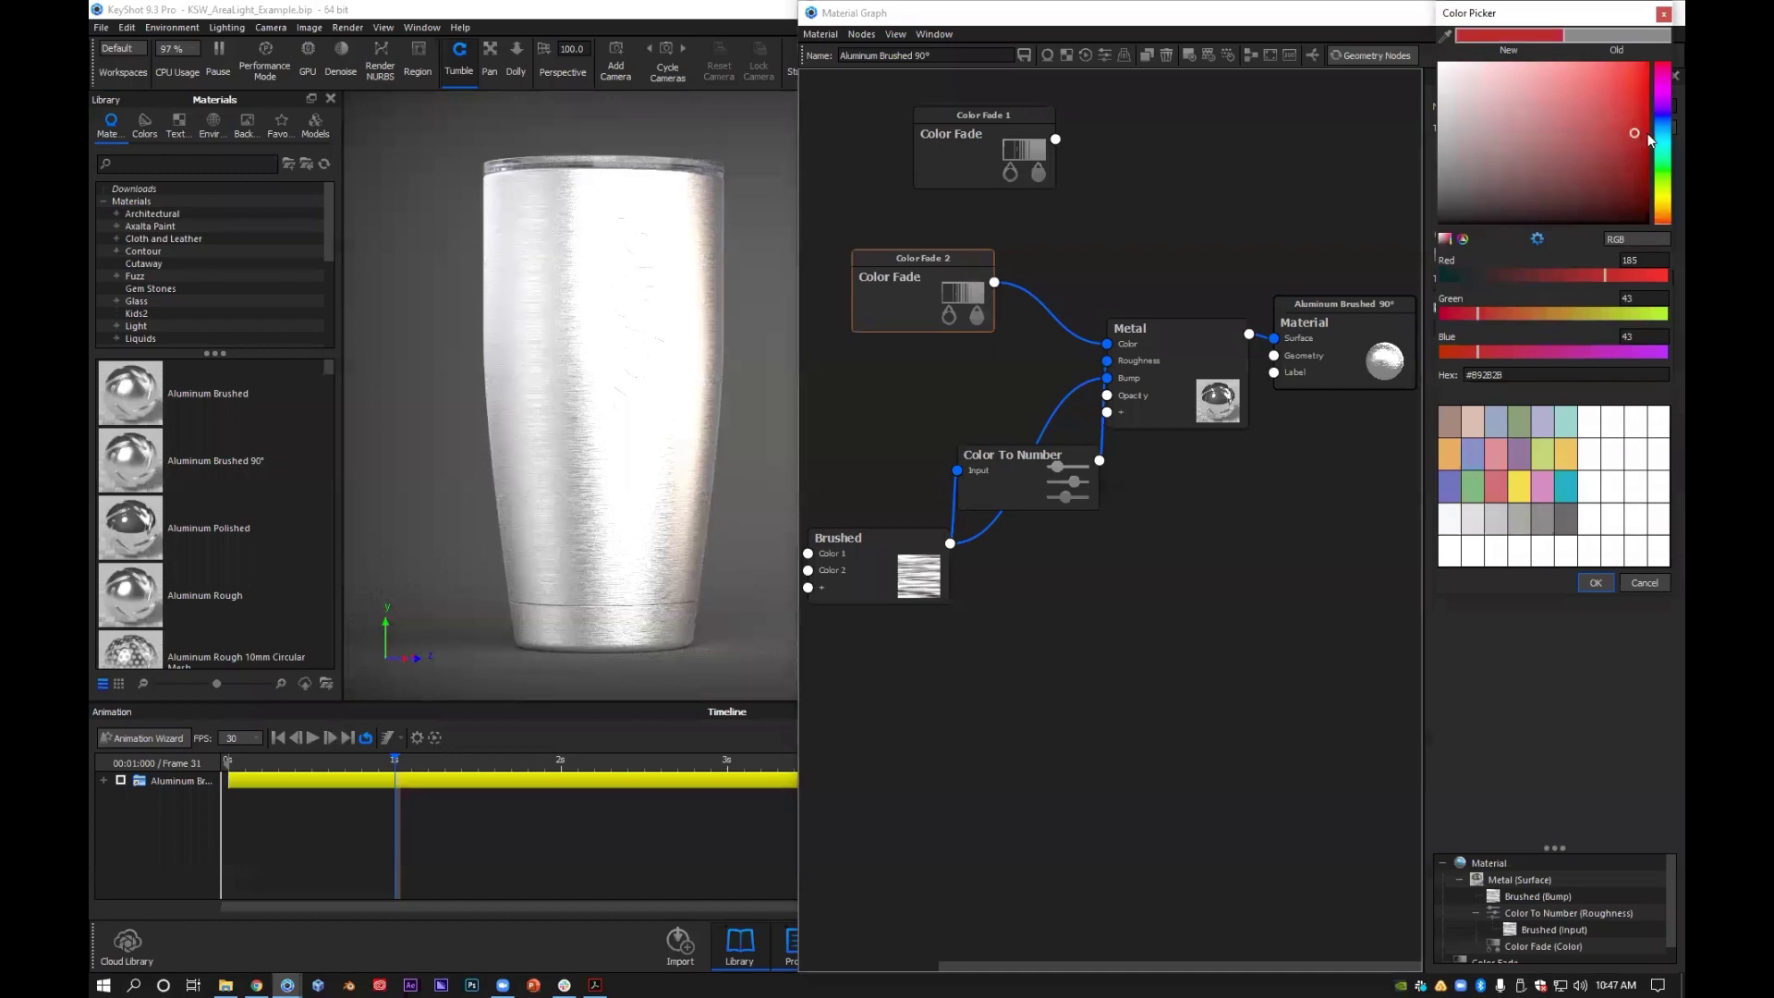
pyautogui.click(1595, 582)
pyautogui.moveTo(1523, 236); pyautogui.dragTo(1553, 236)
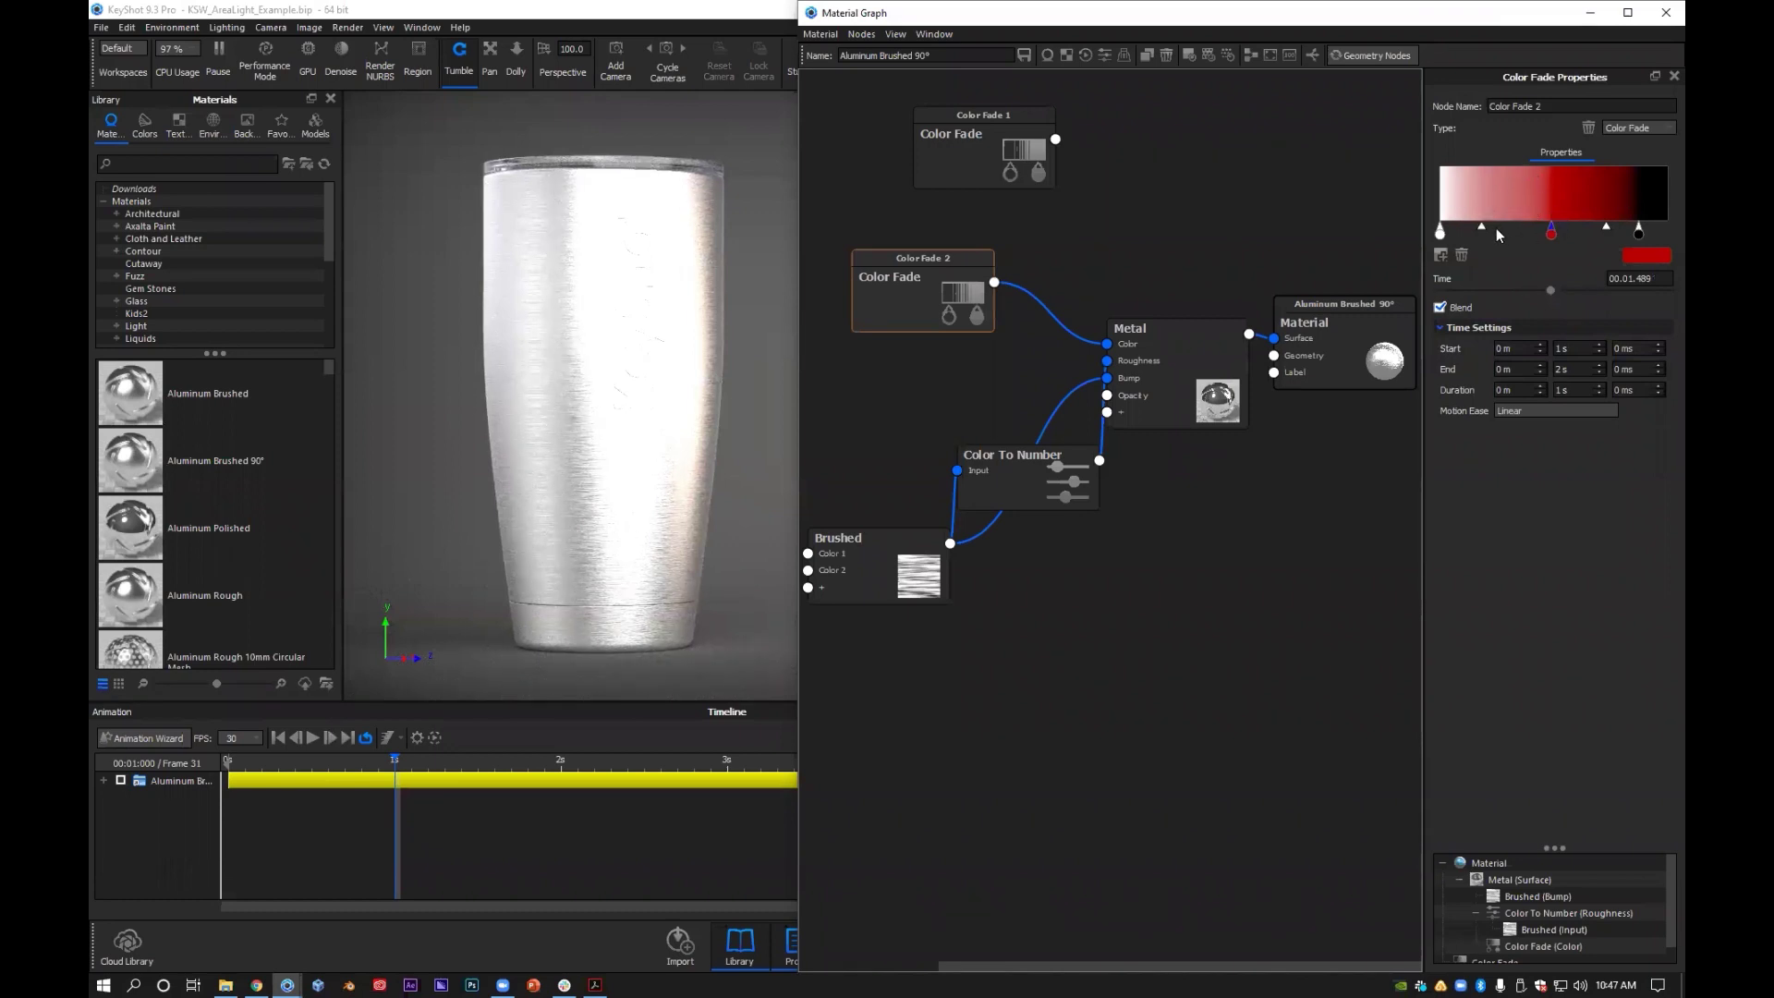
# Sharpen Color Fade 2's white-to-red and red-to-black blends, shifting the black key earlier and the red key to about 00.01.339
pyautogui.moveTo(1479, 225); pyautogui.dragTo(1523, 228)
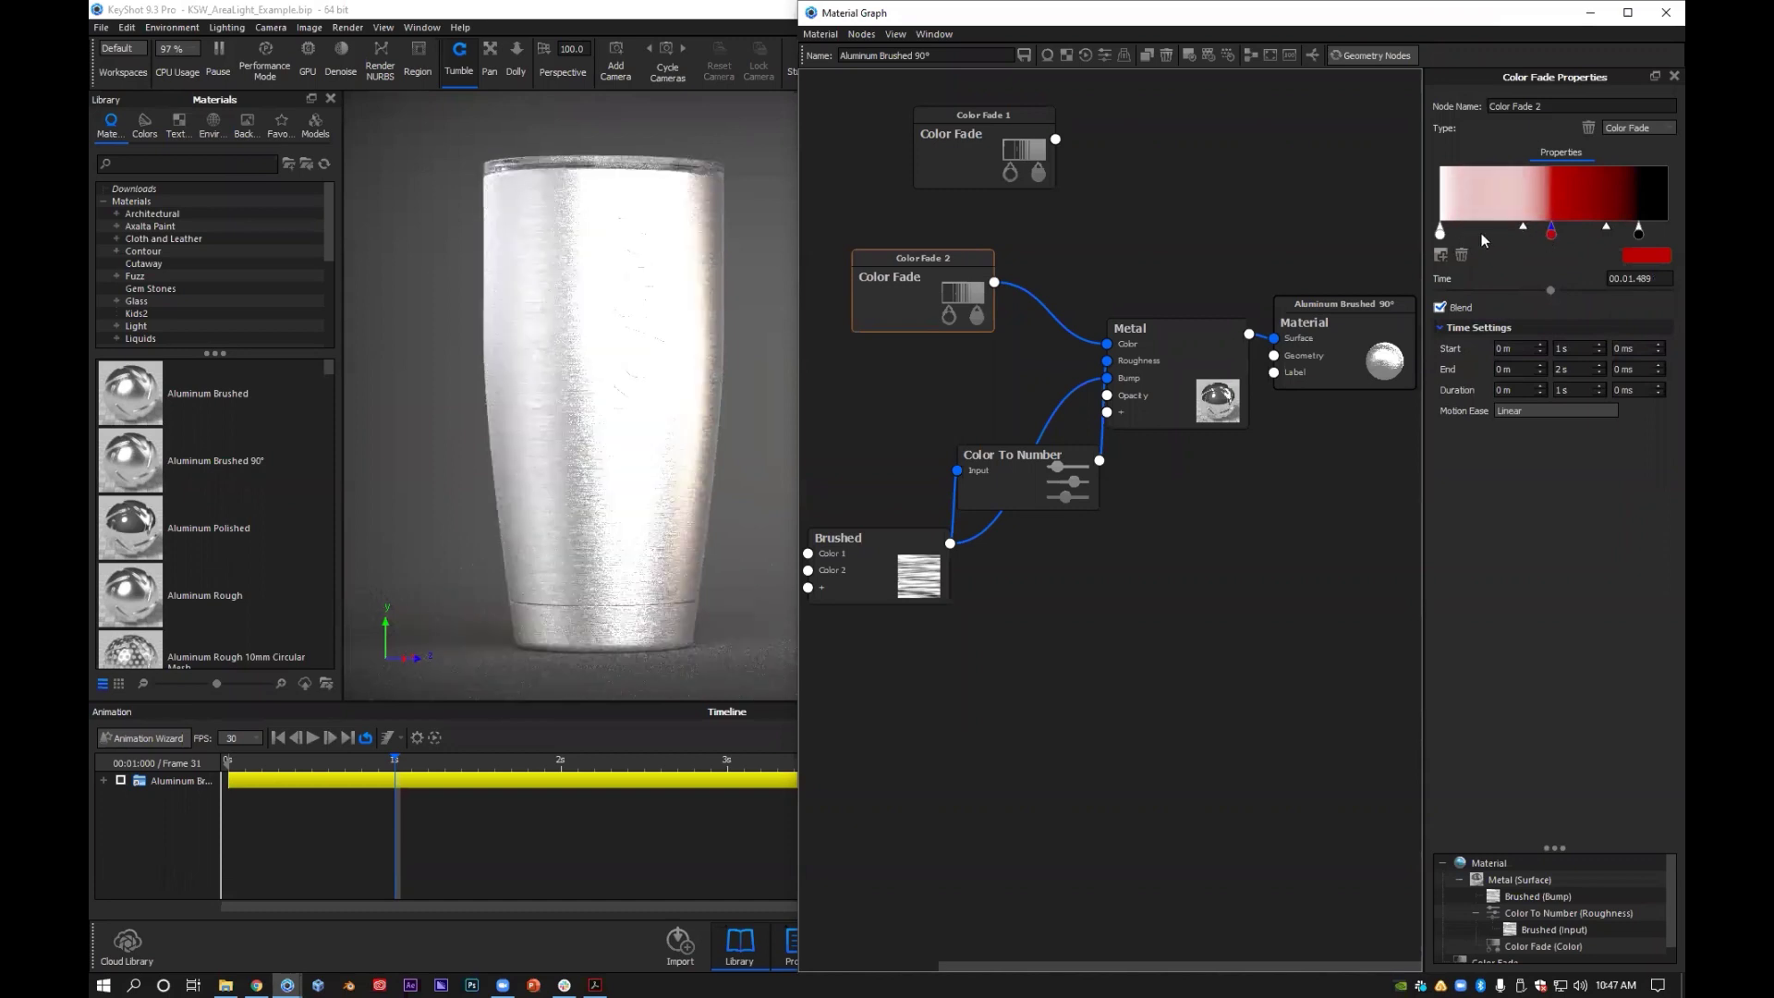
pyautogui.click(1439, 231)
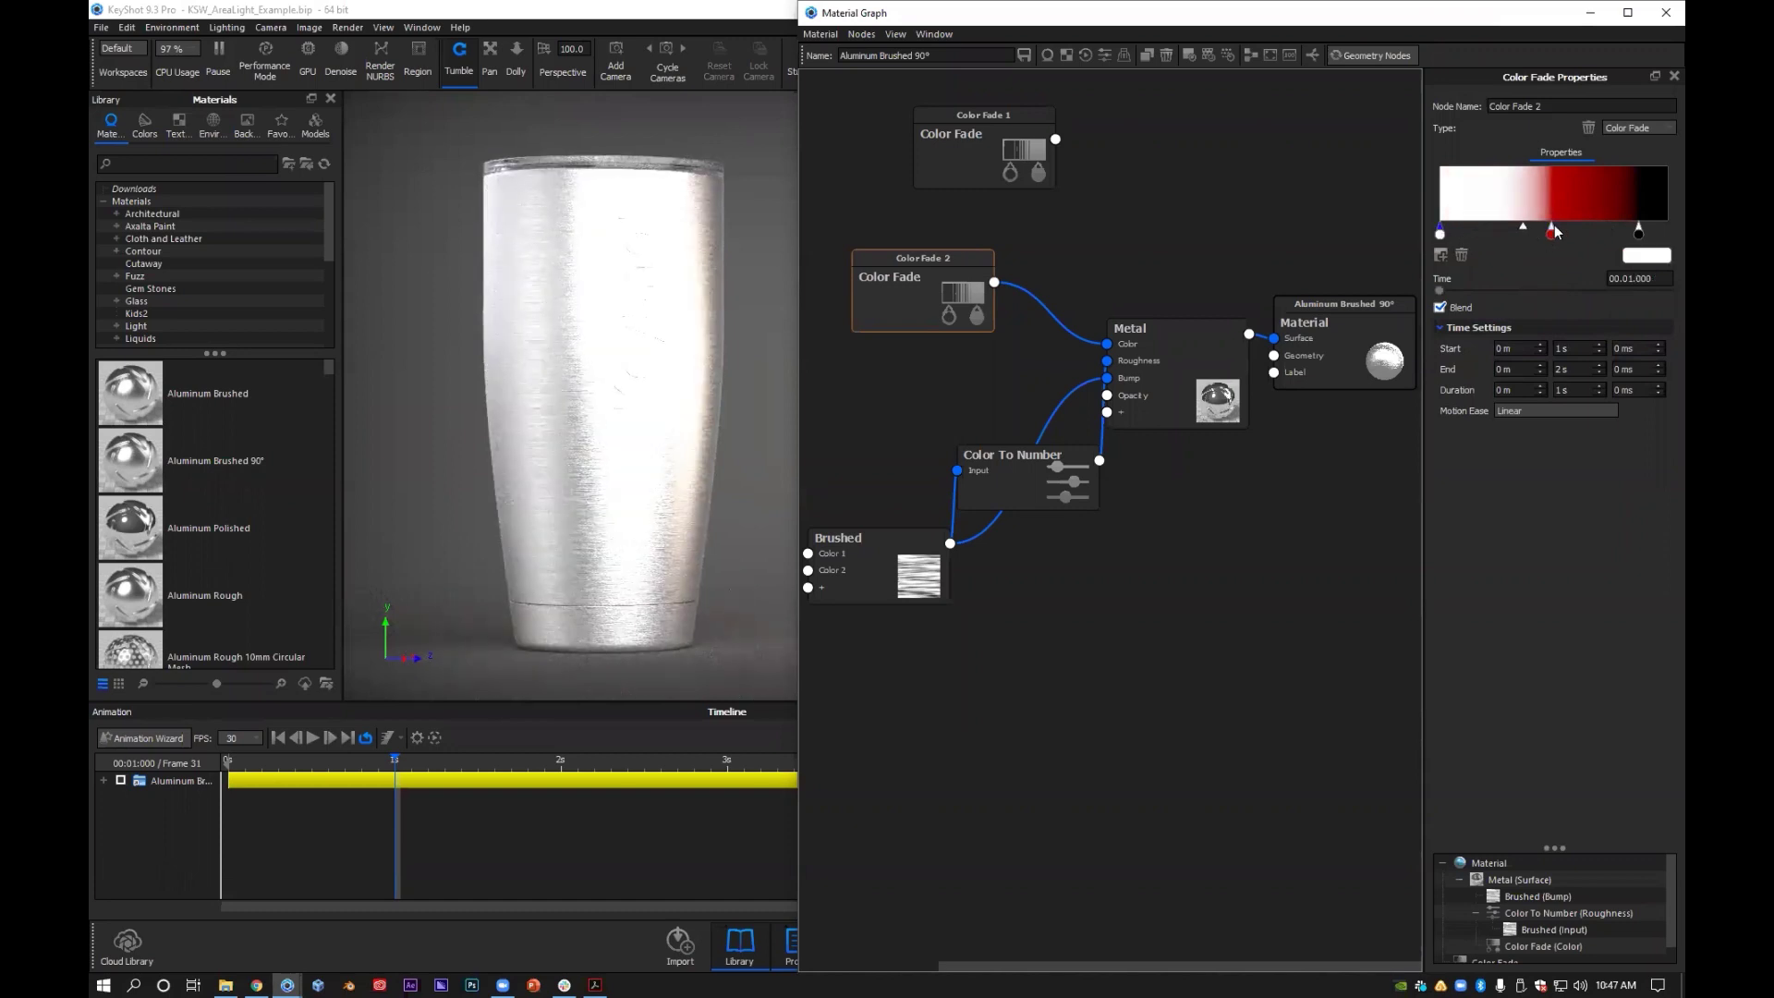
pyautogui.click(1638, 232)
pyautogui.moveTo(1640, 227); pyautogui.dragTo(1529, 236)
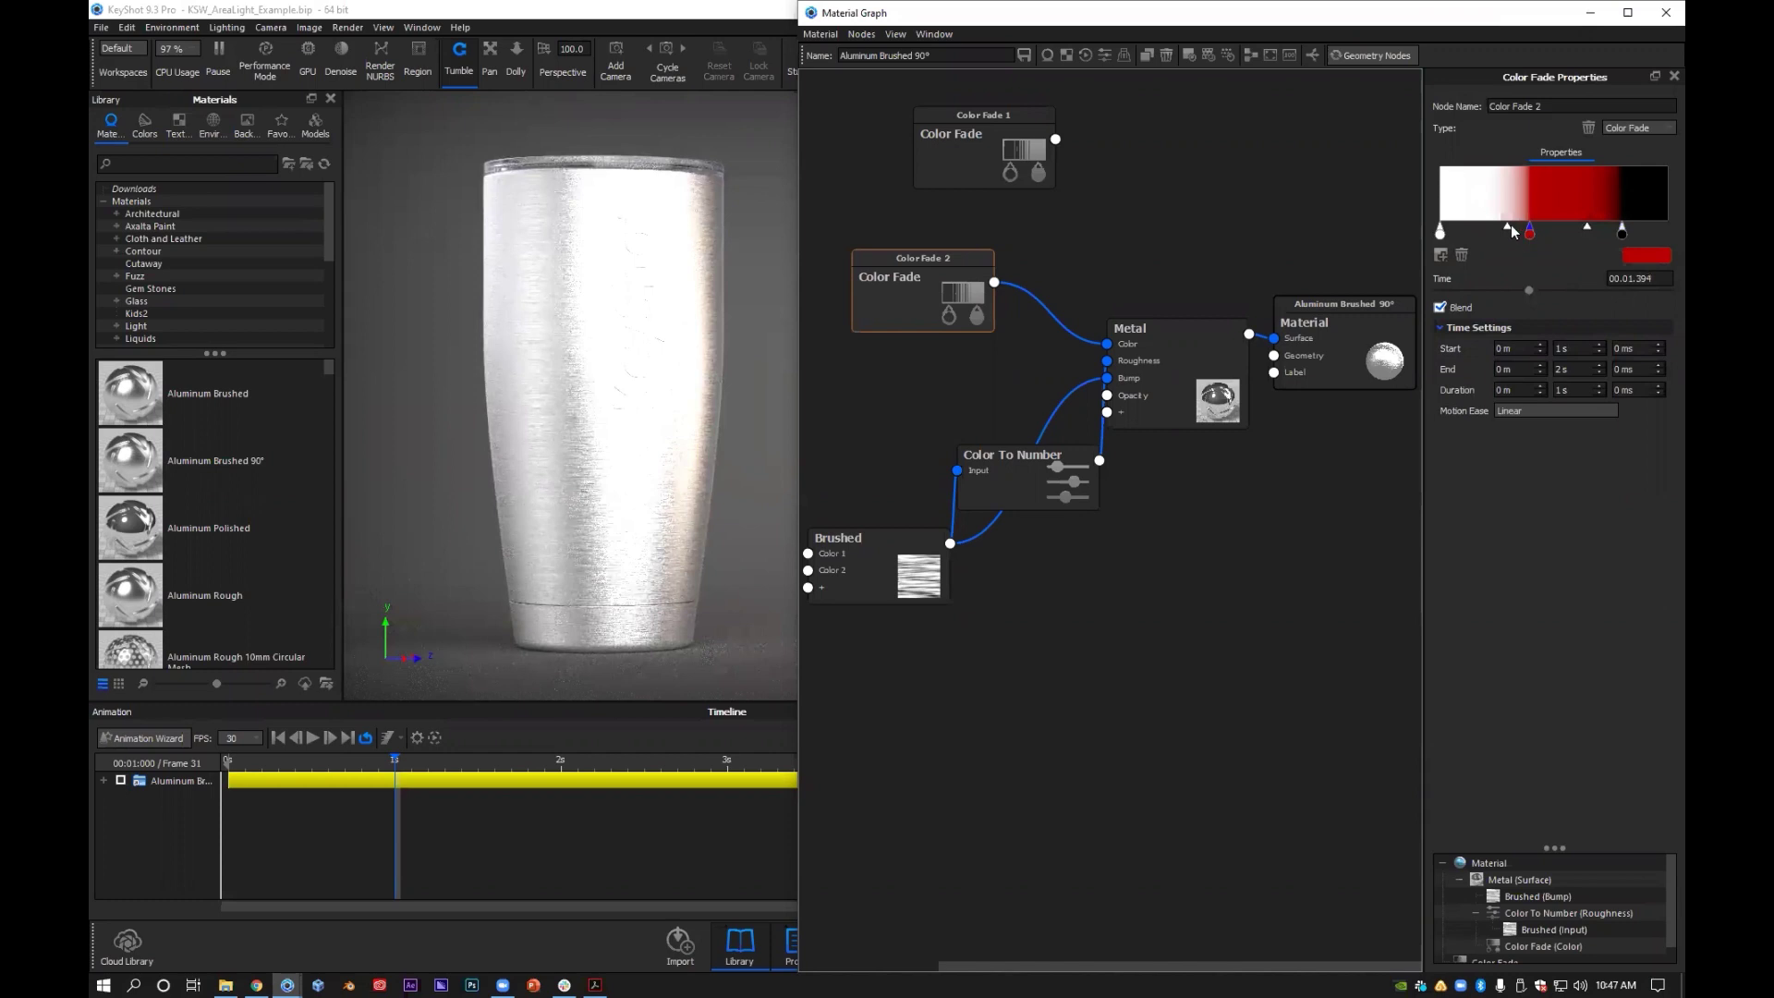
pyautogui.moveTo(1585, 230); pyautogui.dragTo(1611, 236)
pyautogui.moveTo(1619, 237); pyautogui.dragTo(1515, 233)
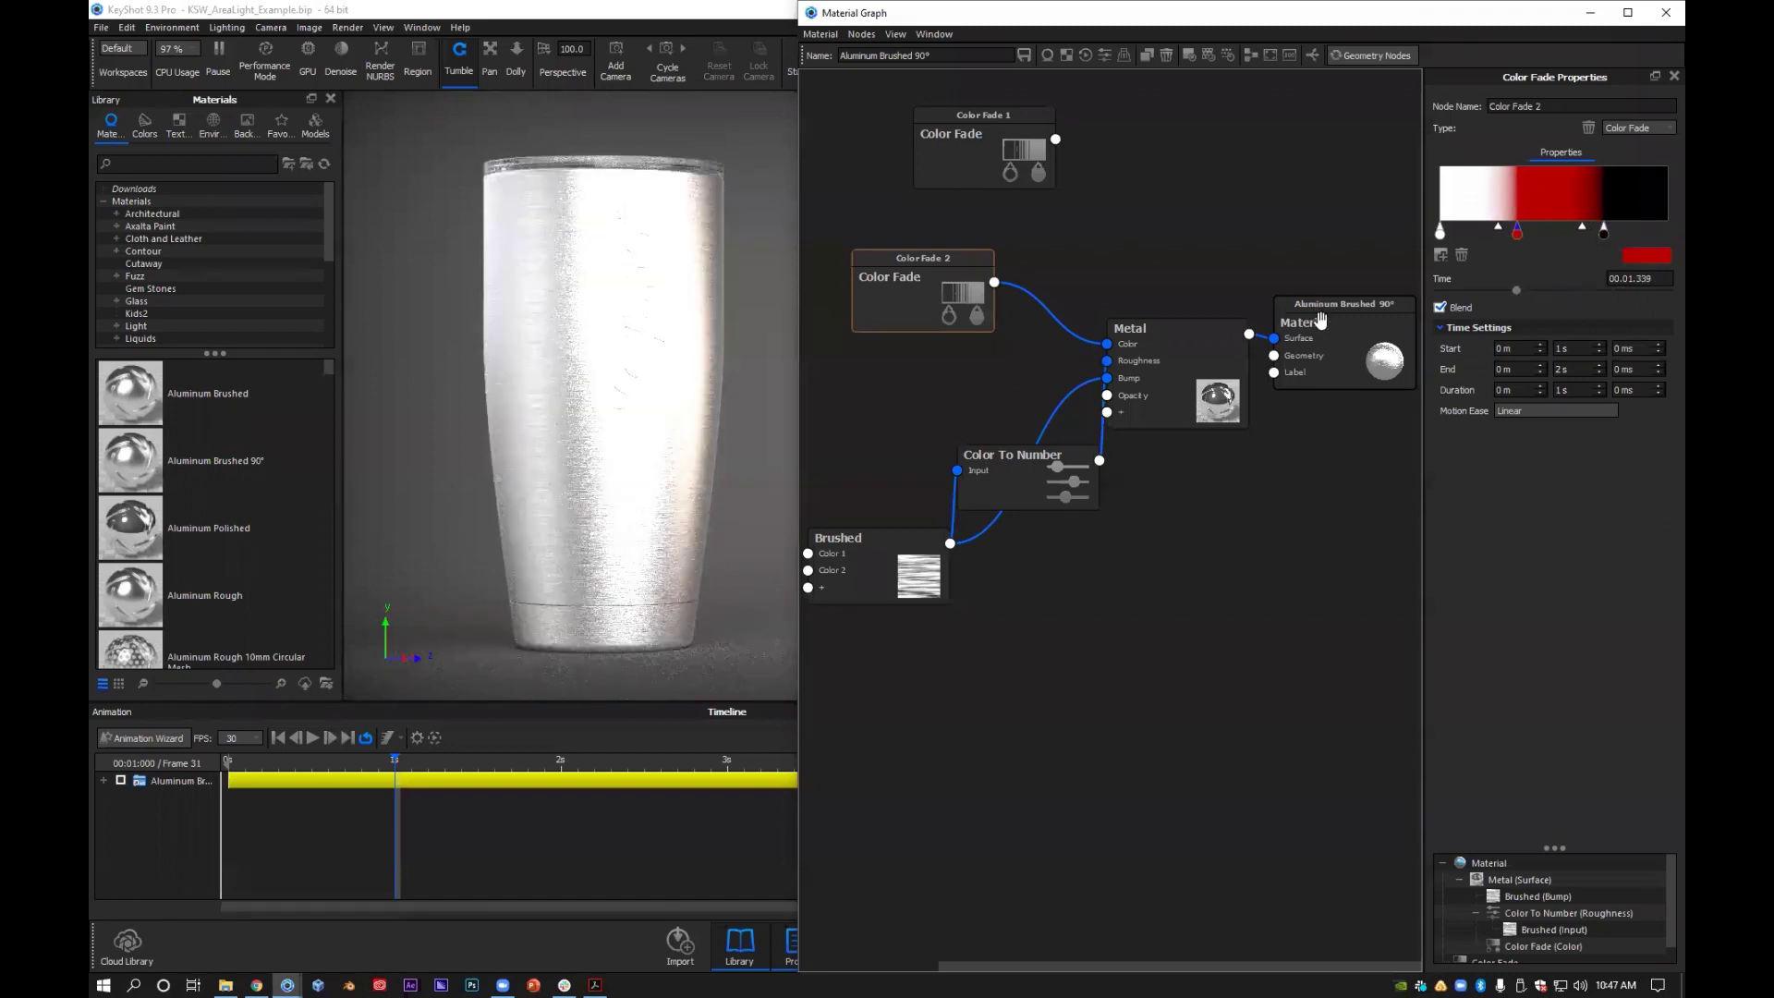
# Close the material graph and scrub the timeline past 1 second and back to about frame 5 to preview the fade
pyautogui.click(1664, 13)
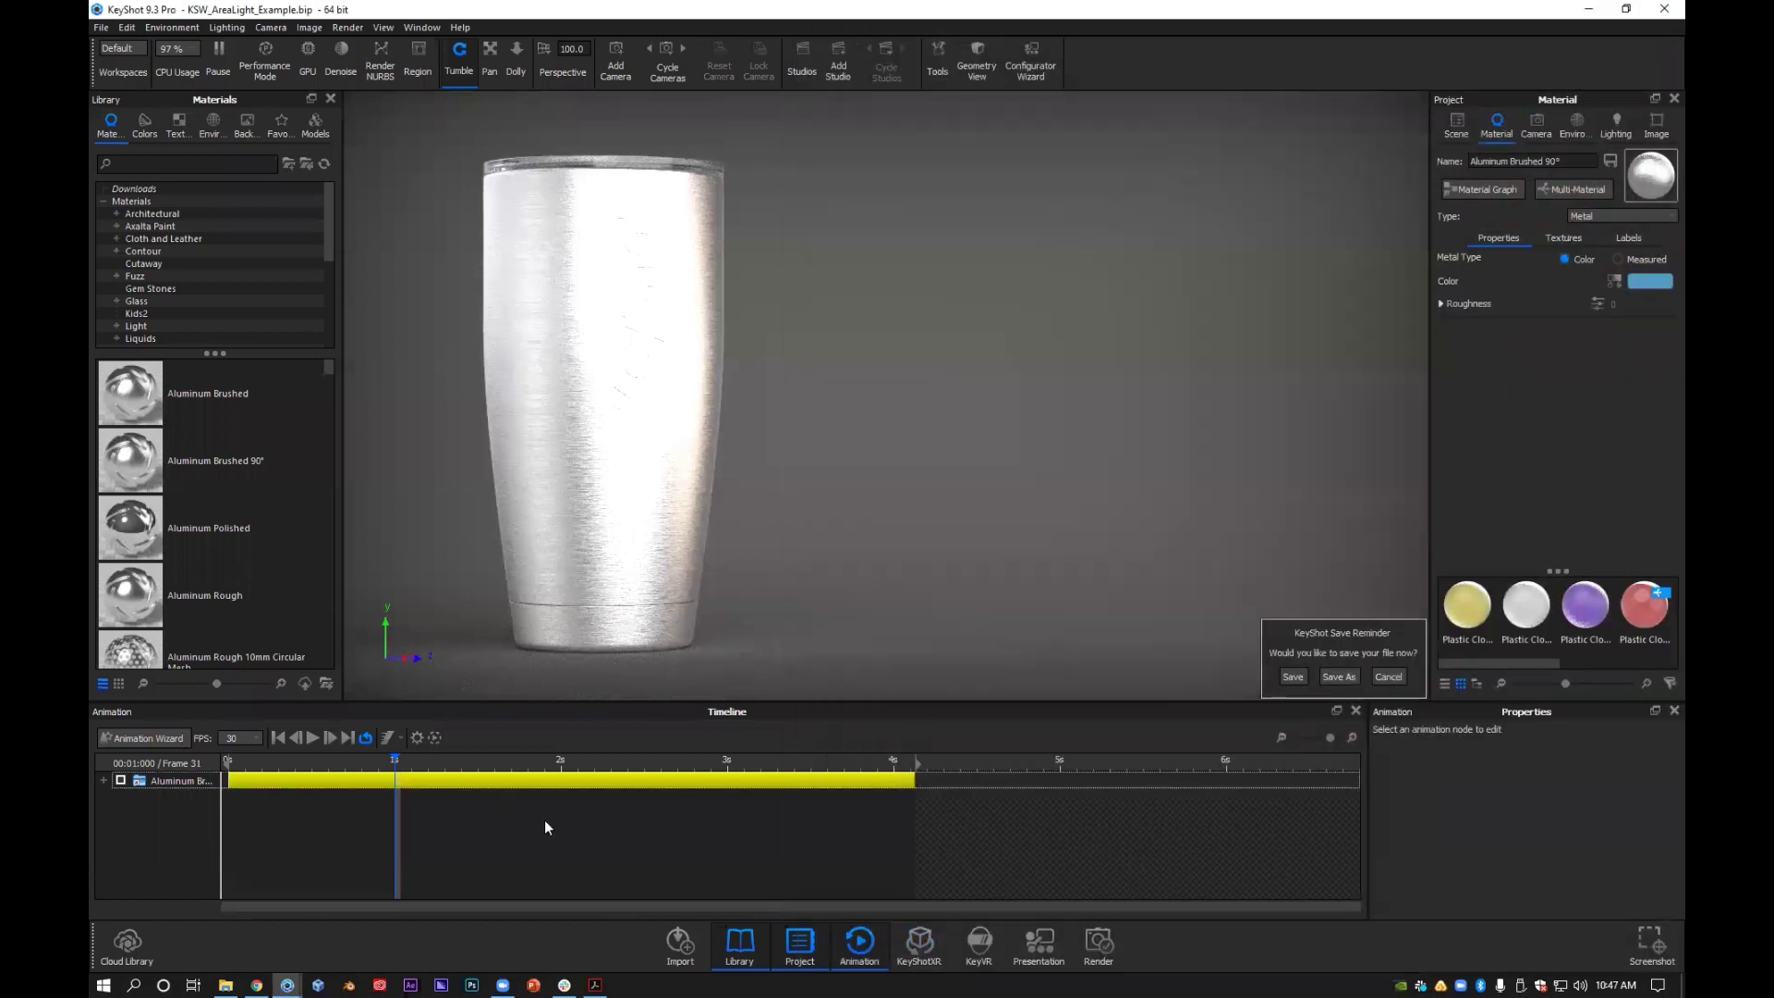
pyautogui.moveTo(394, 758); pyautogui.dragTo(511, 759)
pyautogui.moveTo(389, 807); pyautogui.dragTo(252, 811)
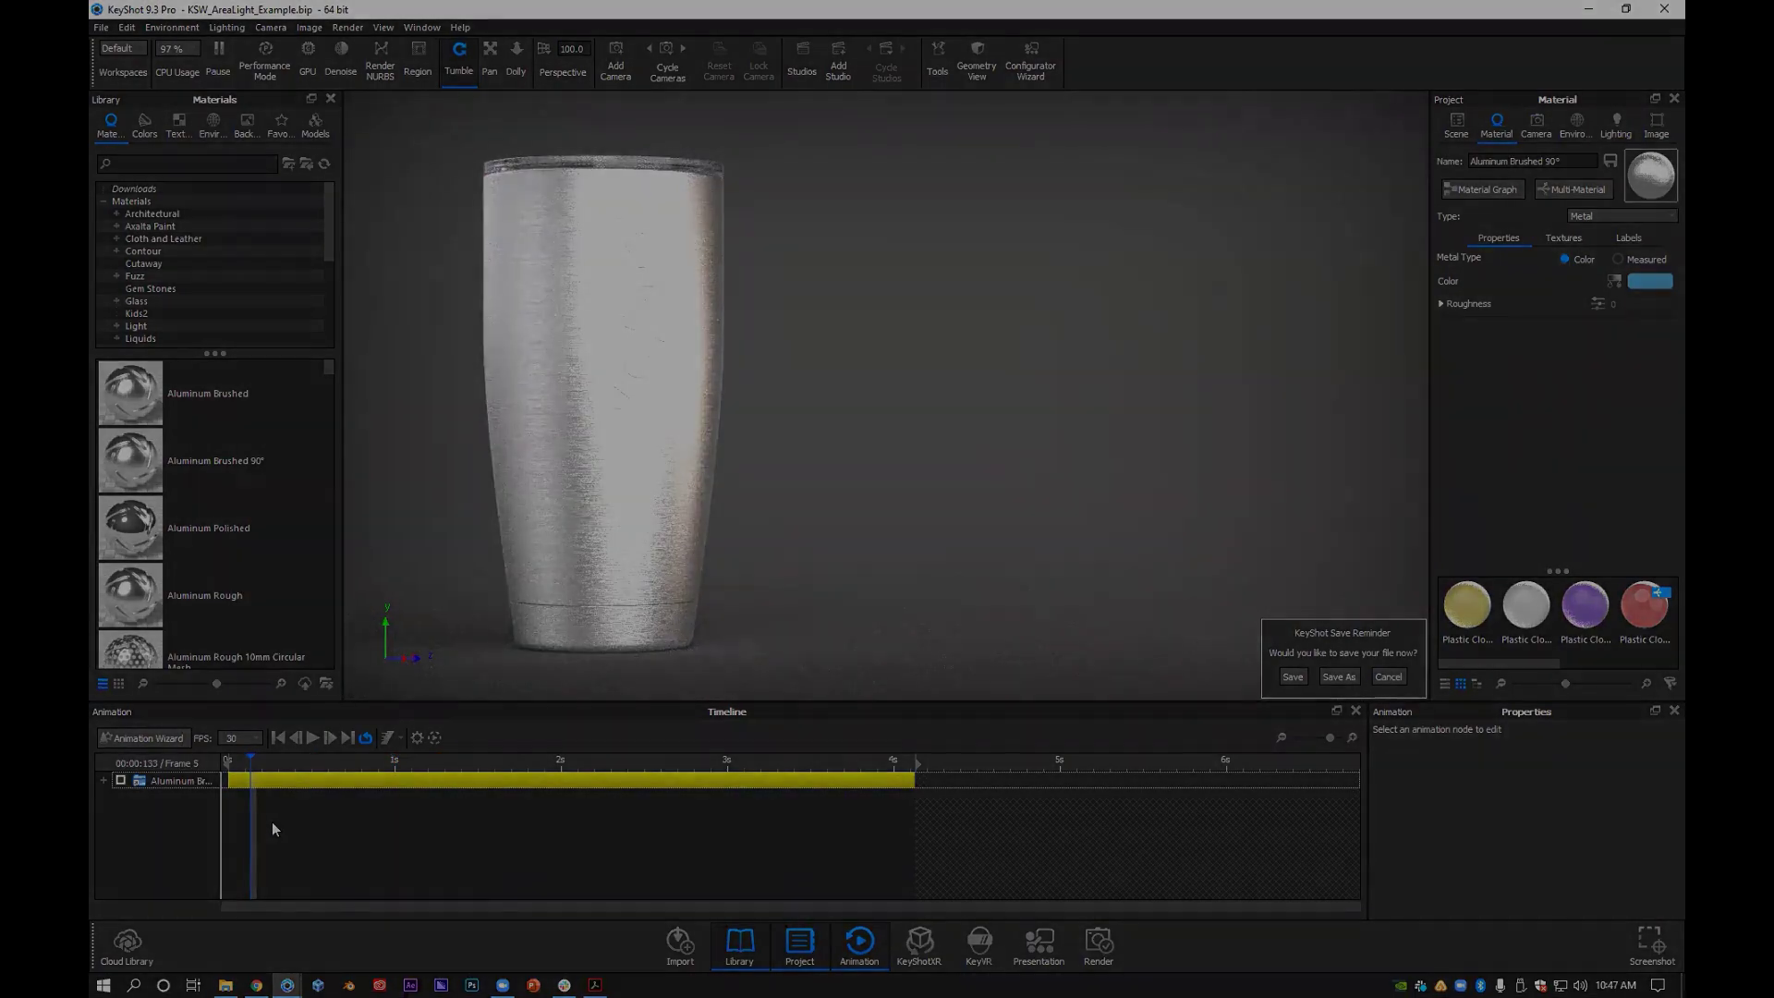